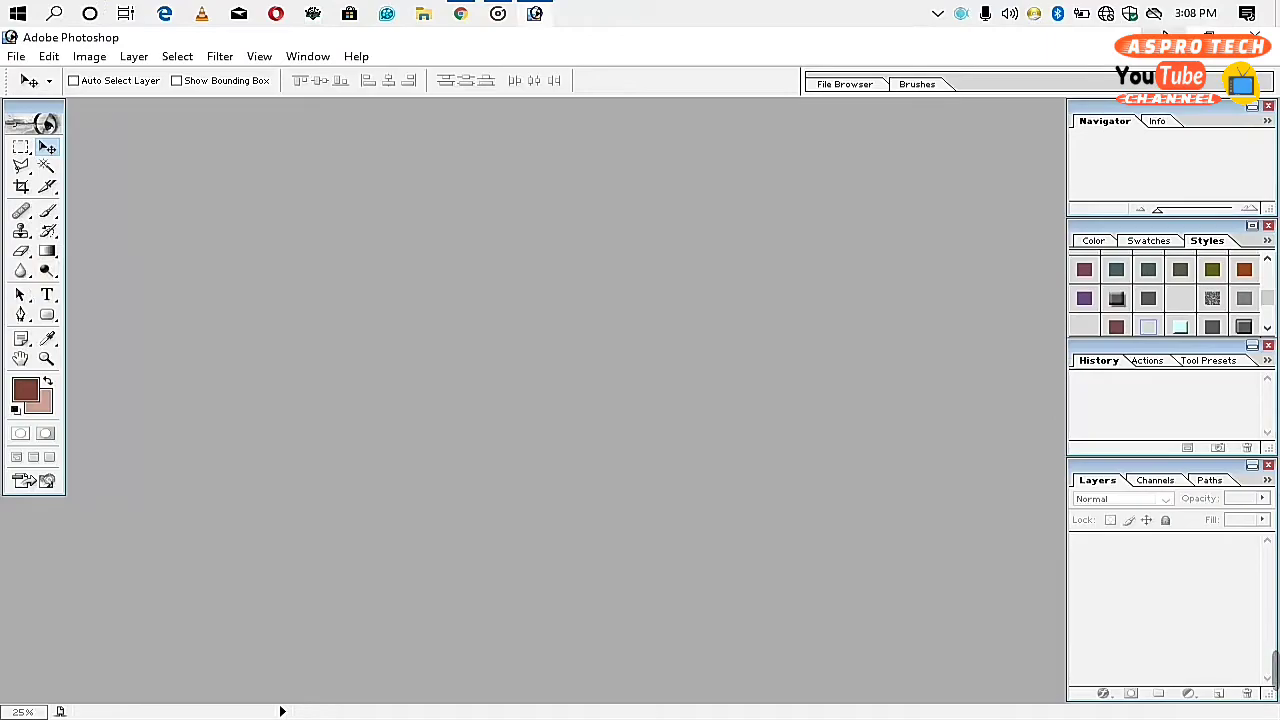
- Open images (1).jpeg and images.jpeg from the desktop in Photoshop and maximize the images.jpeg document
click(1163, 35)
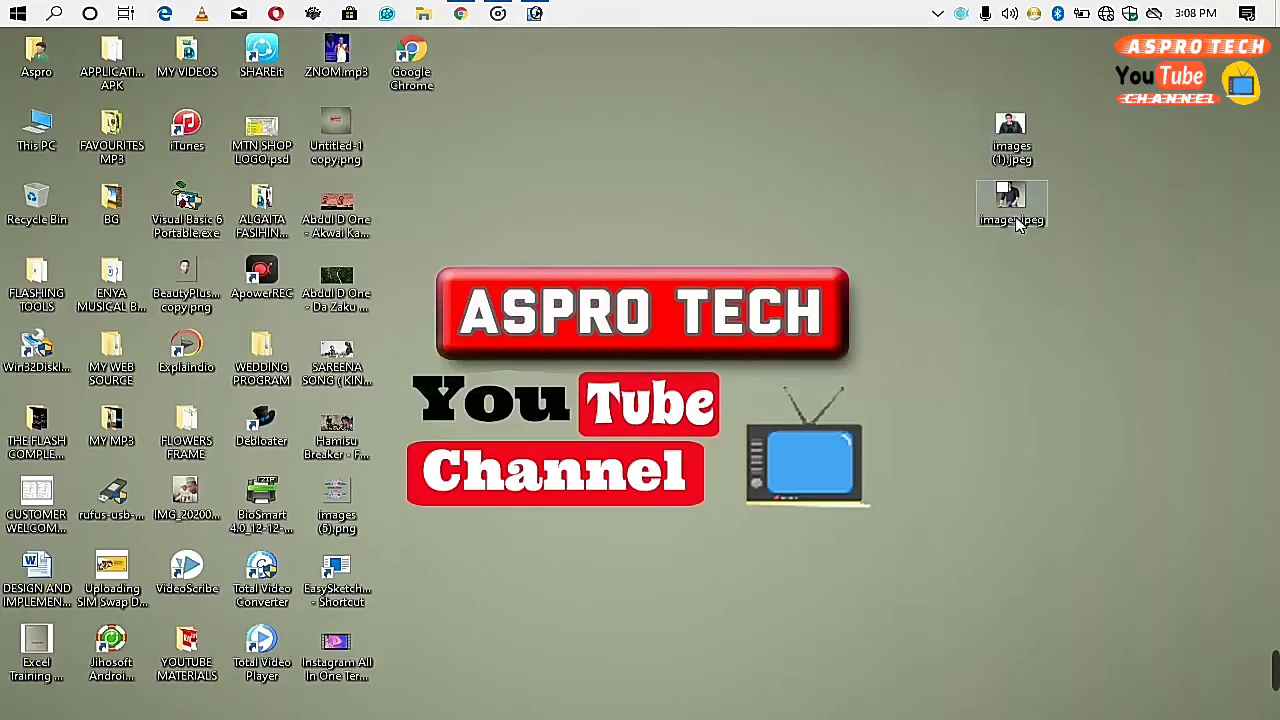
drag(1097, 113, 1001, 226)
drag(1021, 145, 629, 251)
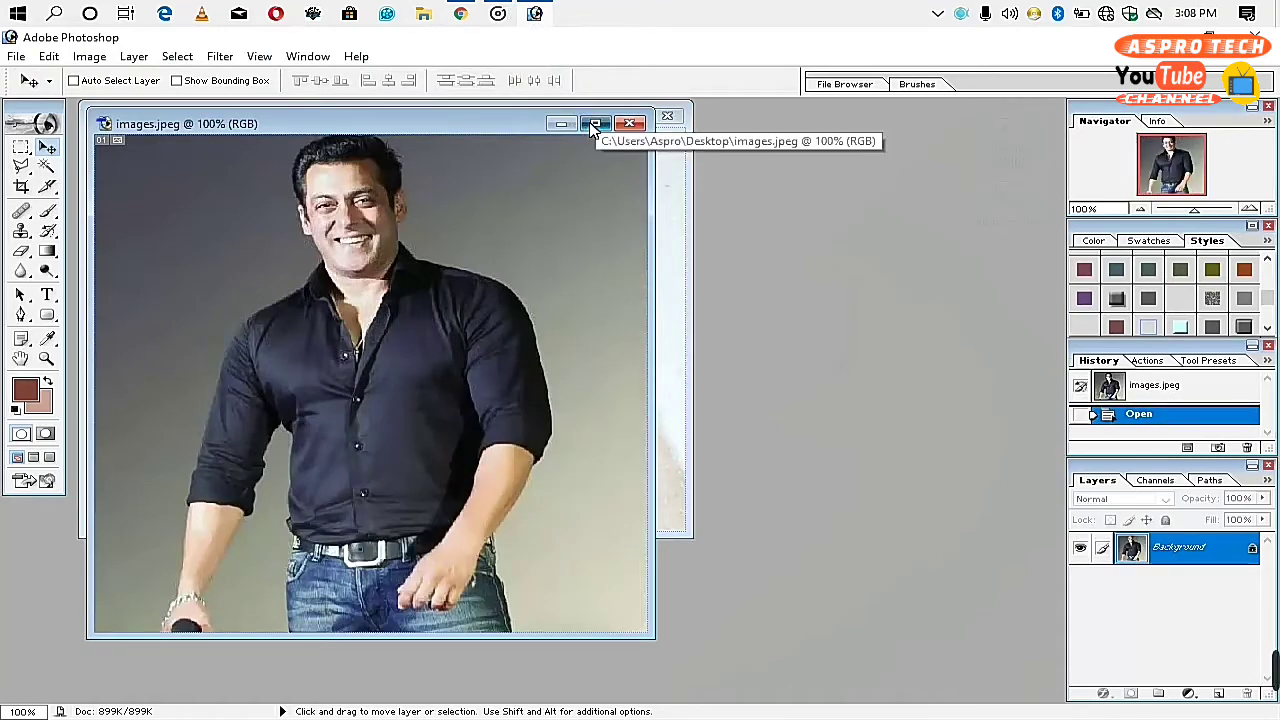
click(587, 124)
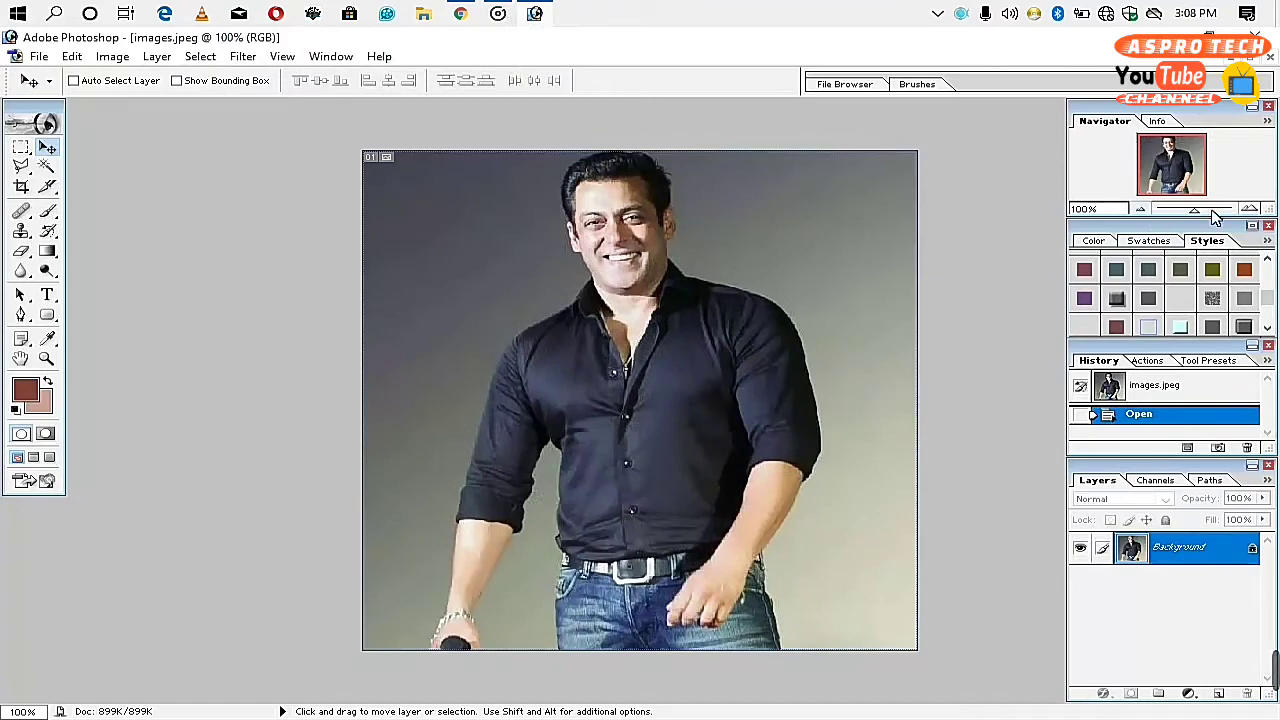
- Choose the Polygonal Lasso tool and convert the locked Background into a regular layer with the default settings
drag(1195, 212, 1177, 158)
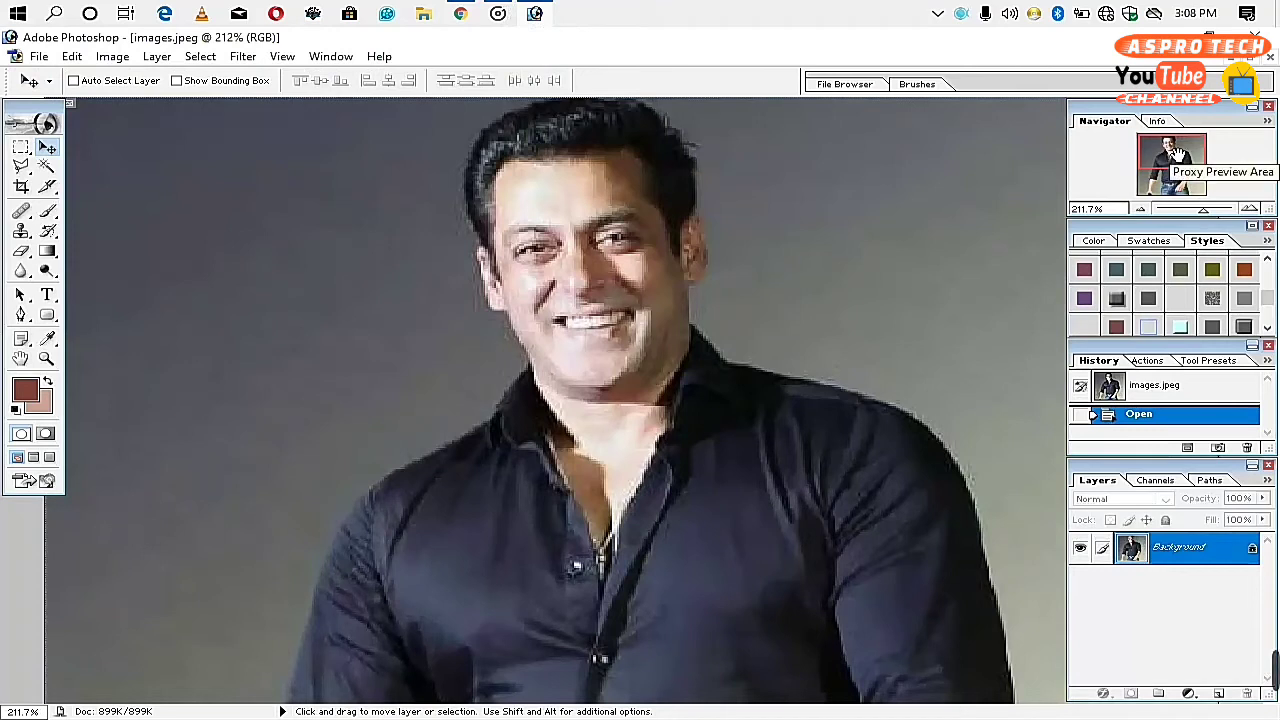
click(31, 175)
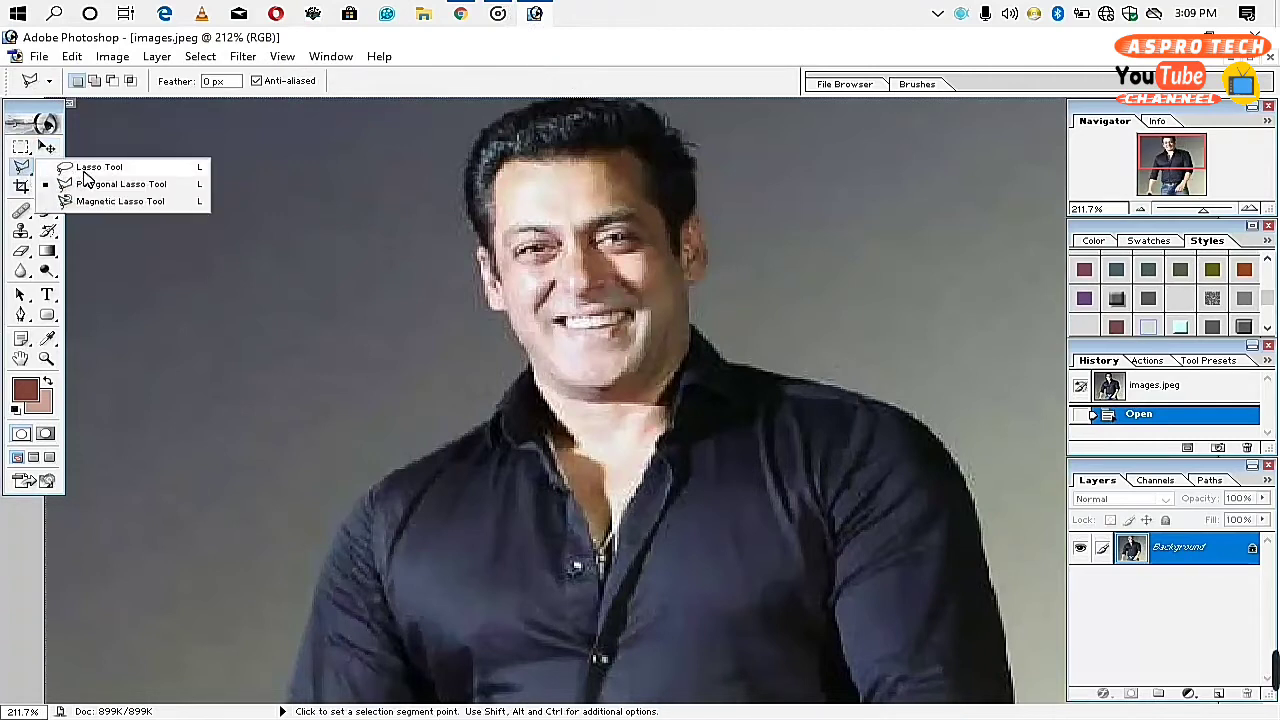
click(127, 188)
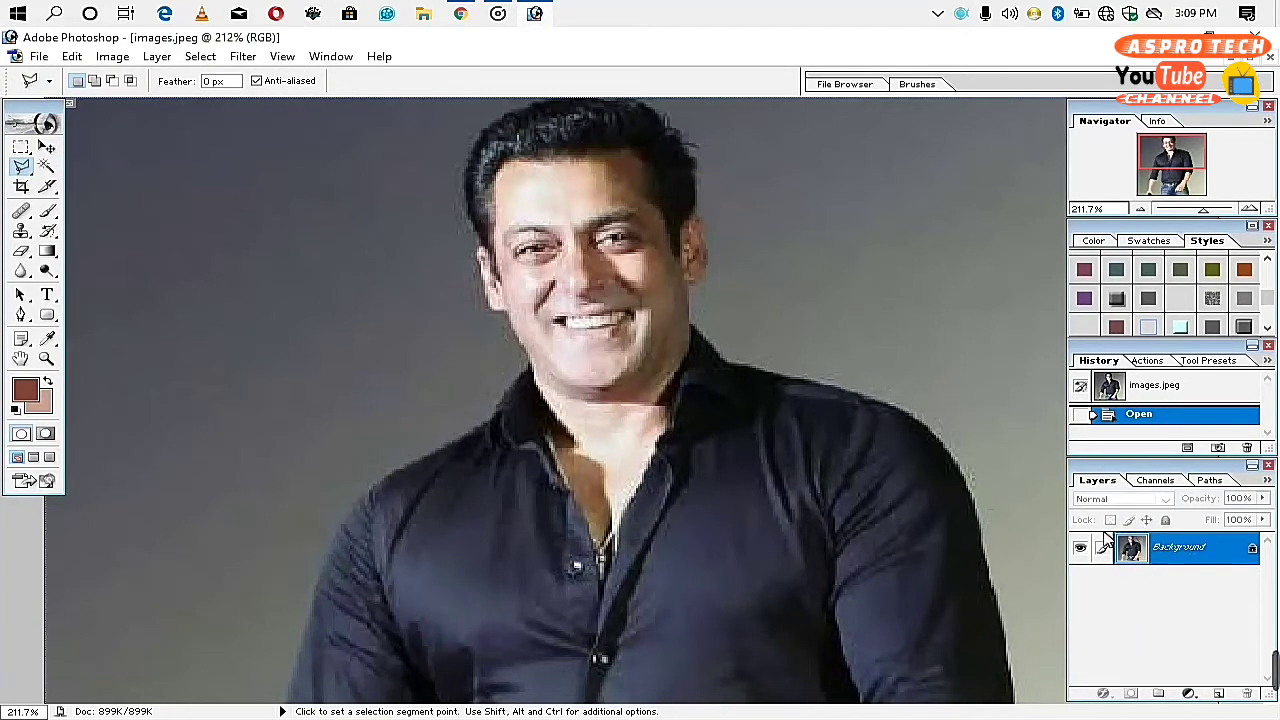
double_click(1196, 553)
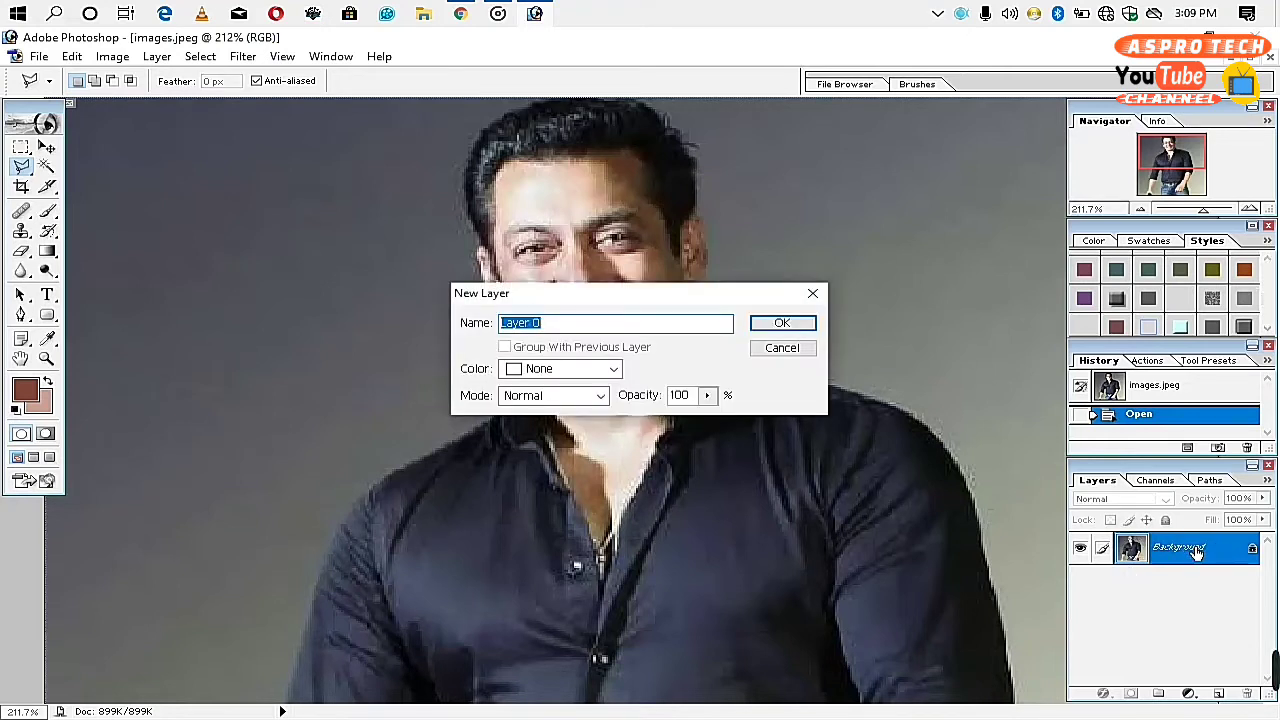
click(784, 323)
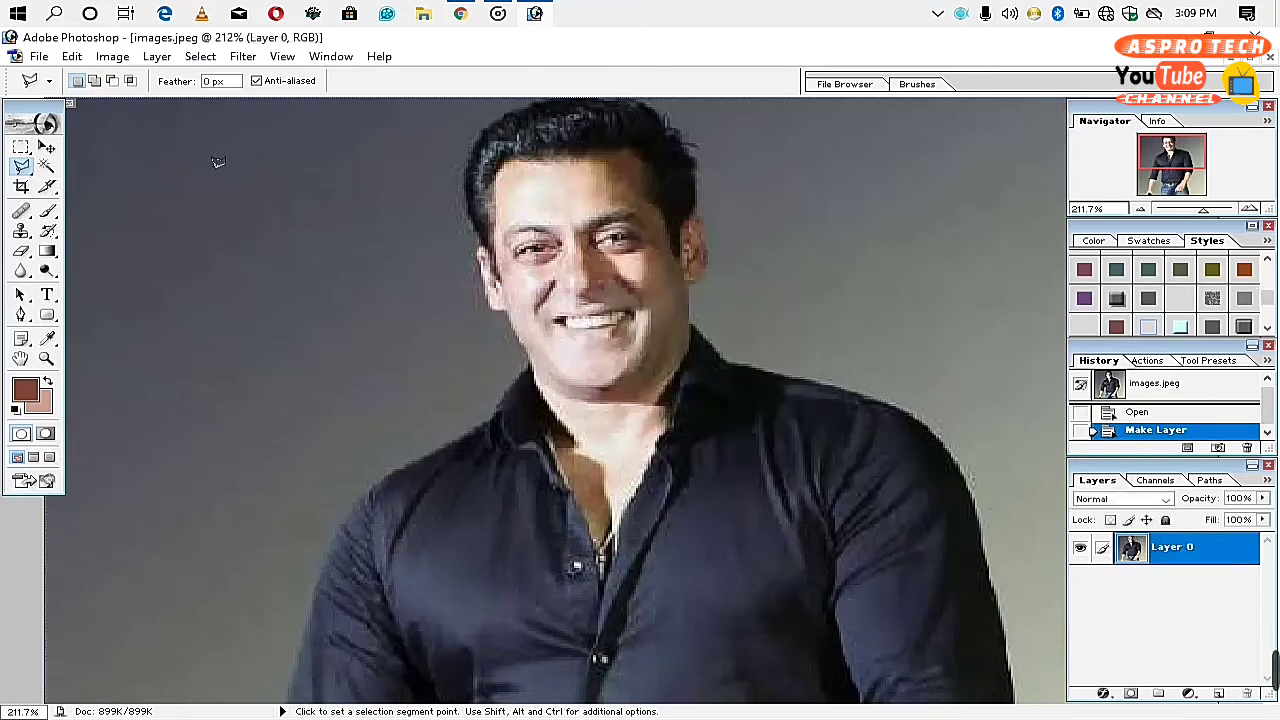
- Outline the backdrop beside the man's face, shoulder and microphone arm with a polygonal lasso selection
click(155, 183)
click(210, 124)
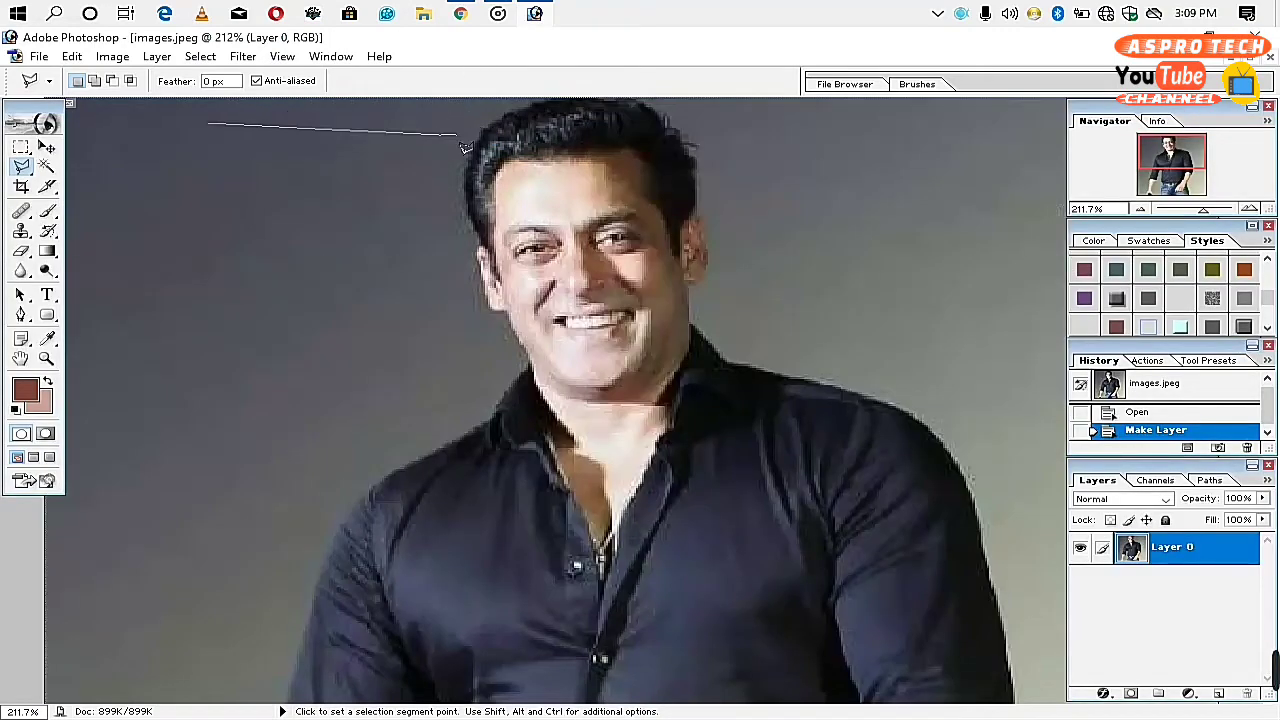
click(463, 172)
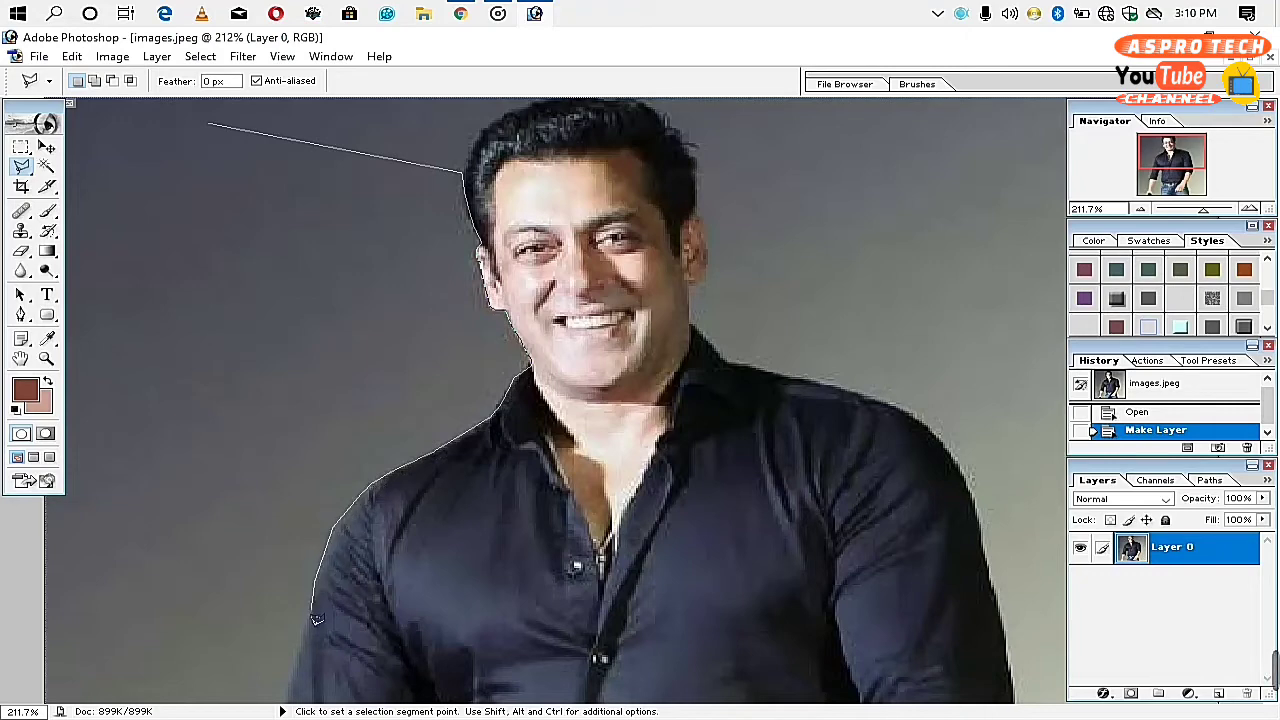
scroll(295, 675, down, 3)
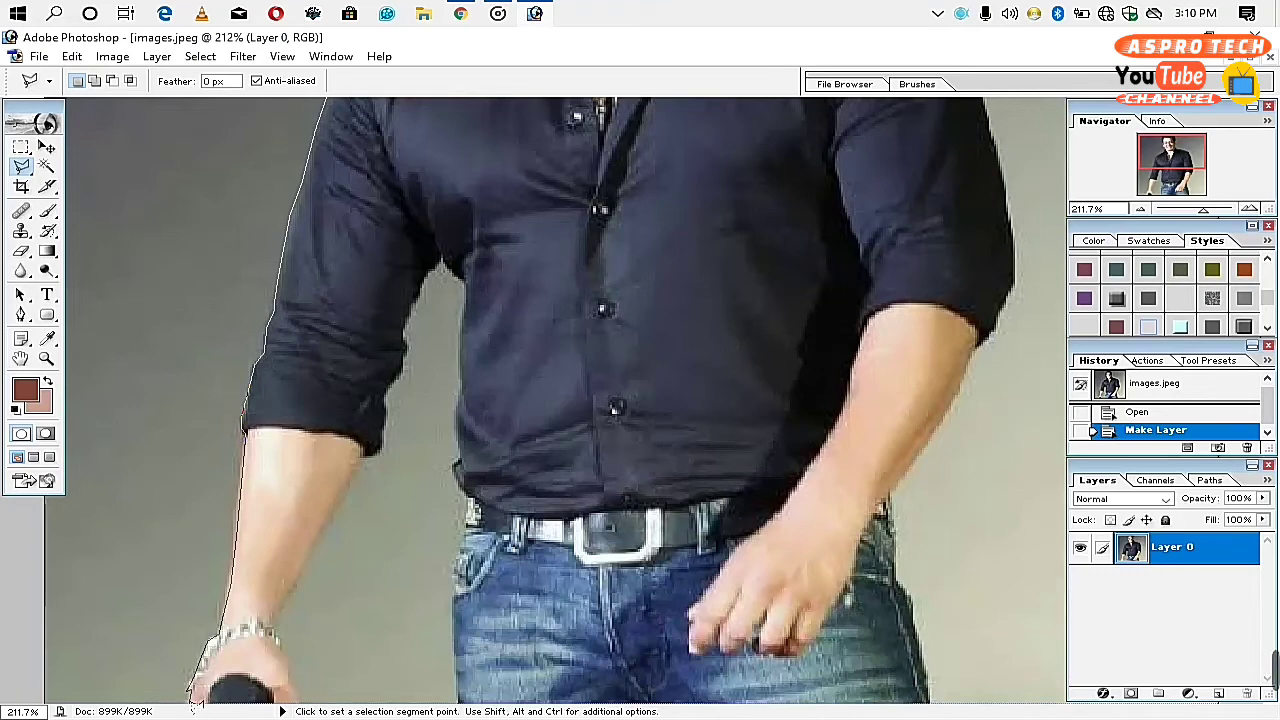
double_click(95, 712)
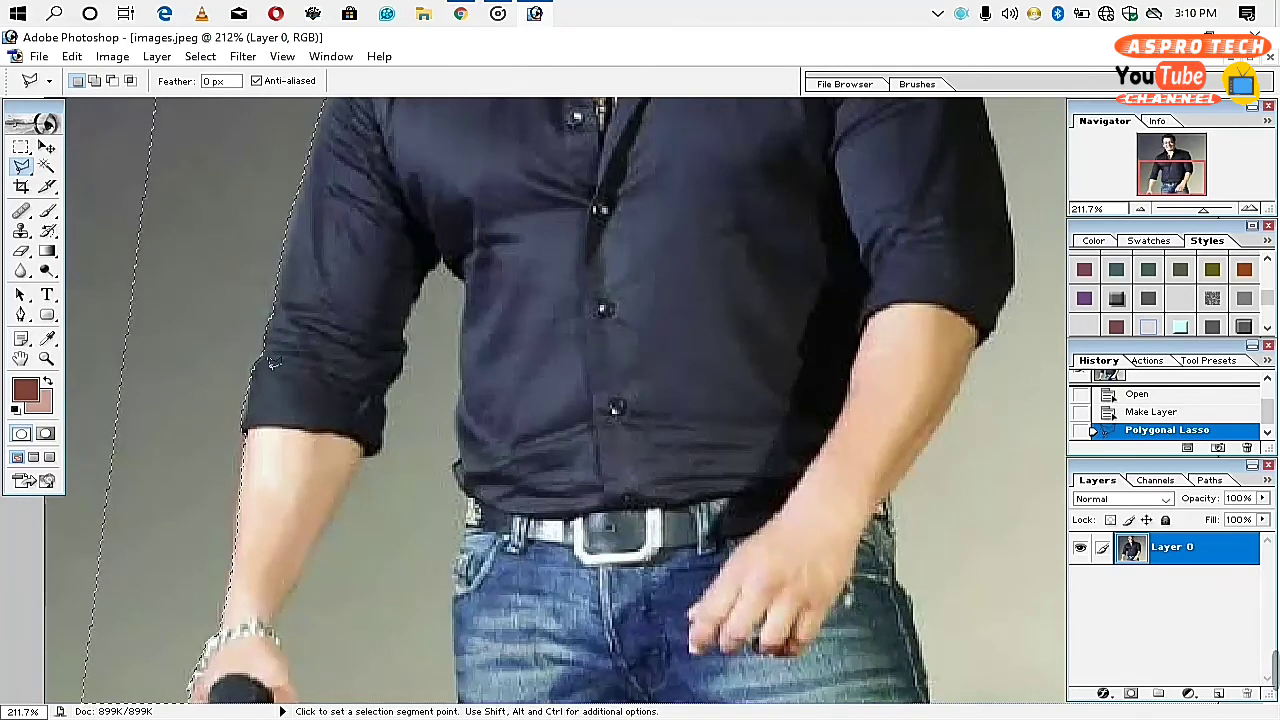
- Feather the selection by 0.5 pixels and delete the selected backdrop beside the microphone arm
right_click(220, 273)
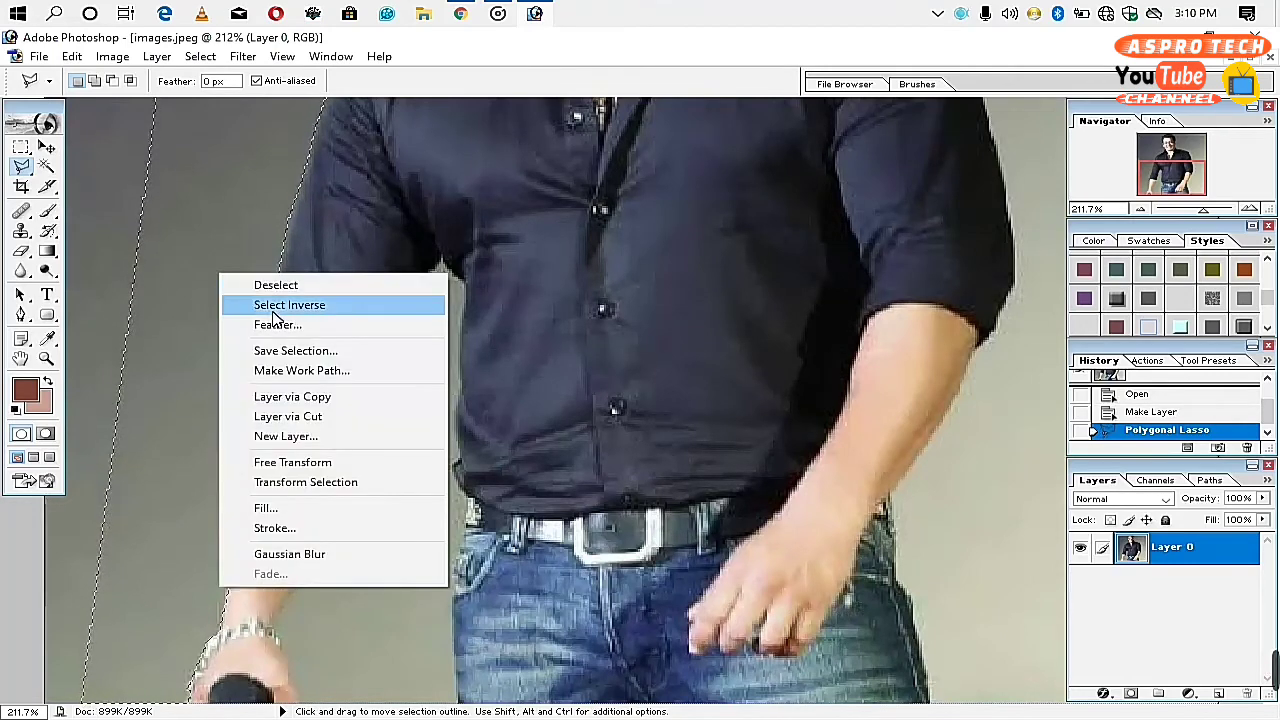
click(280, 328)
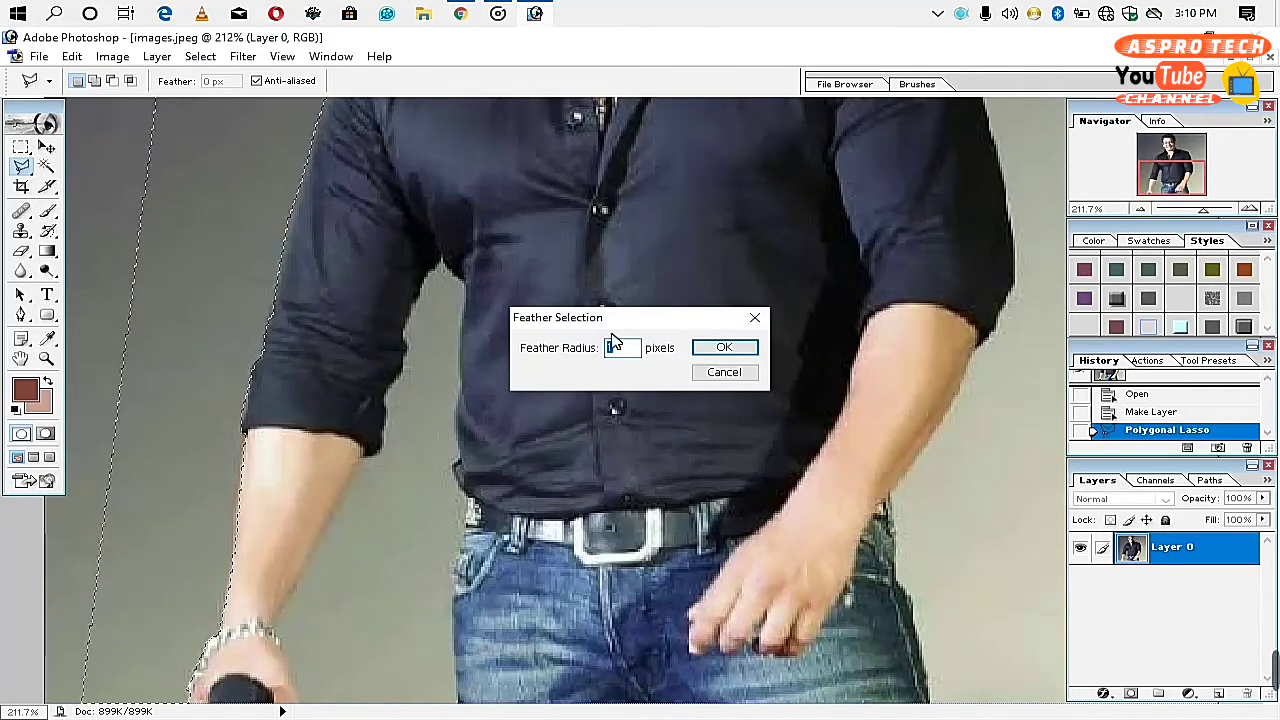
key(BackSpace)
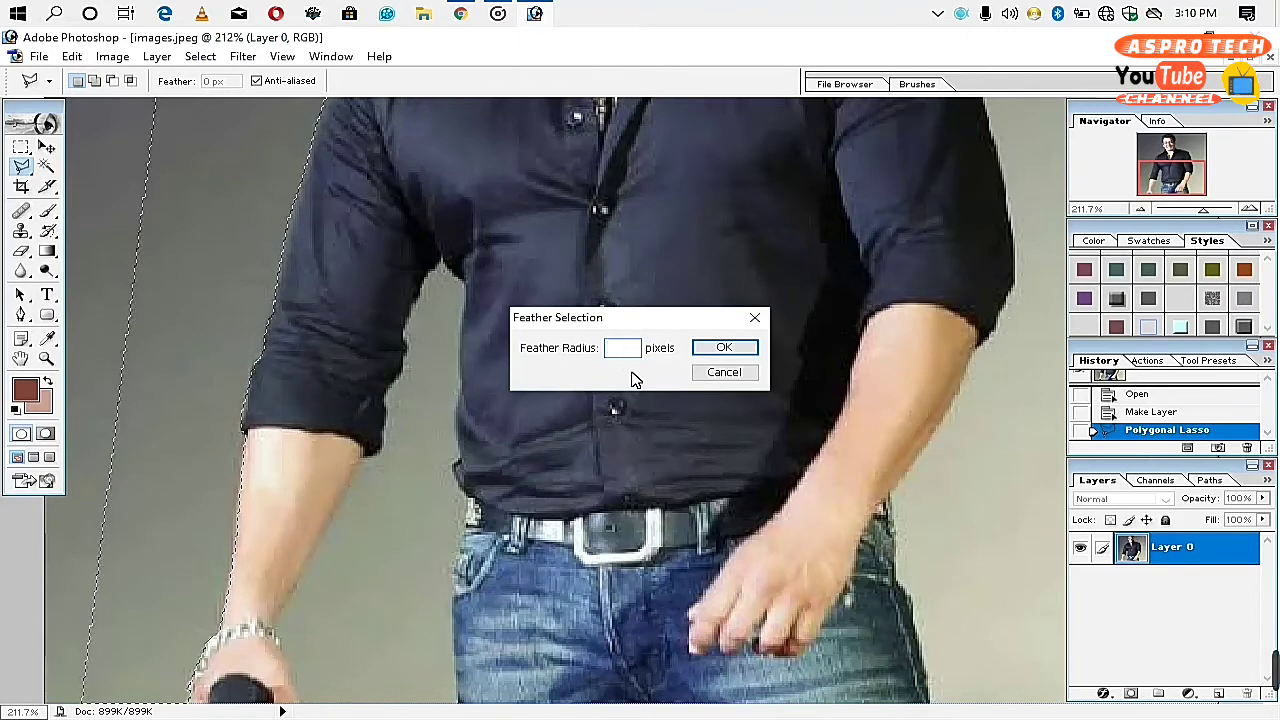
text(0)
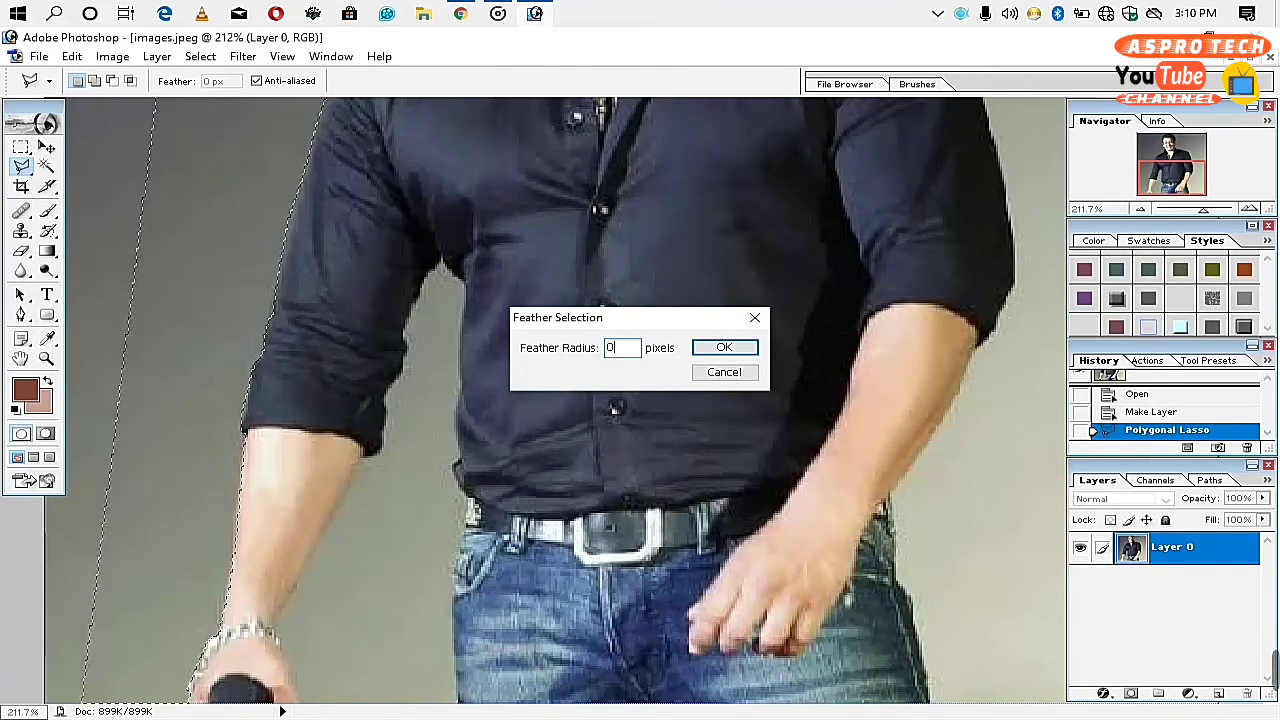
text(.5)
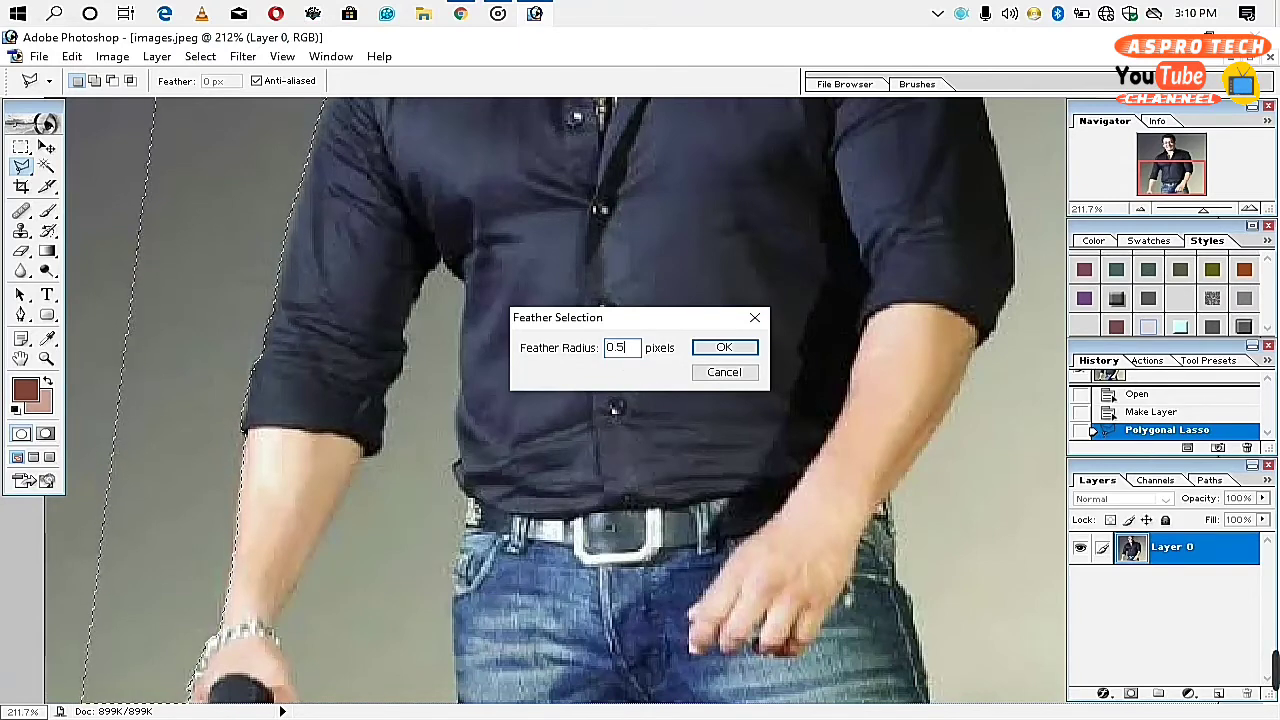
key(Return)
key(Delete)
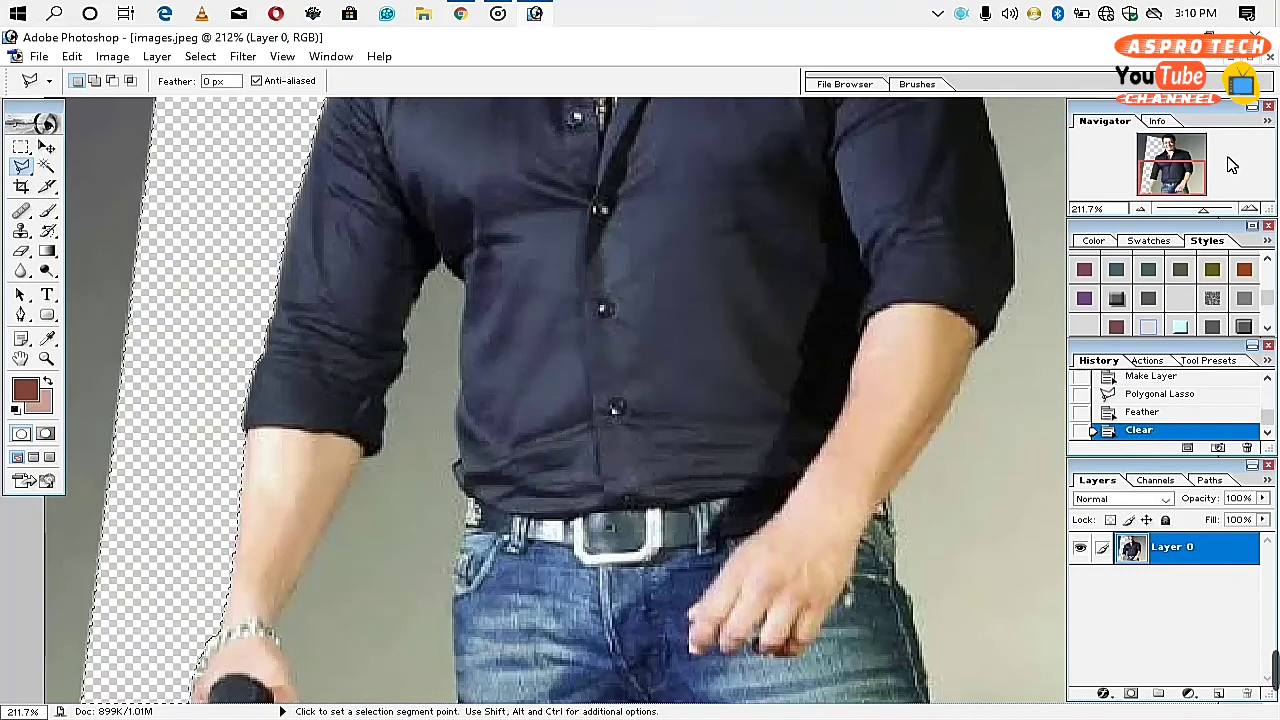
- Select the backdrop gap between the man's microphone arm and his torso with the Polygonal Lasso
drag(1203, 210, 1203, 210)
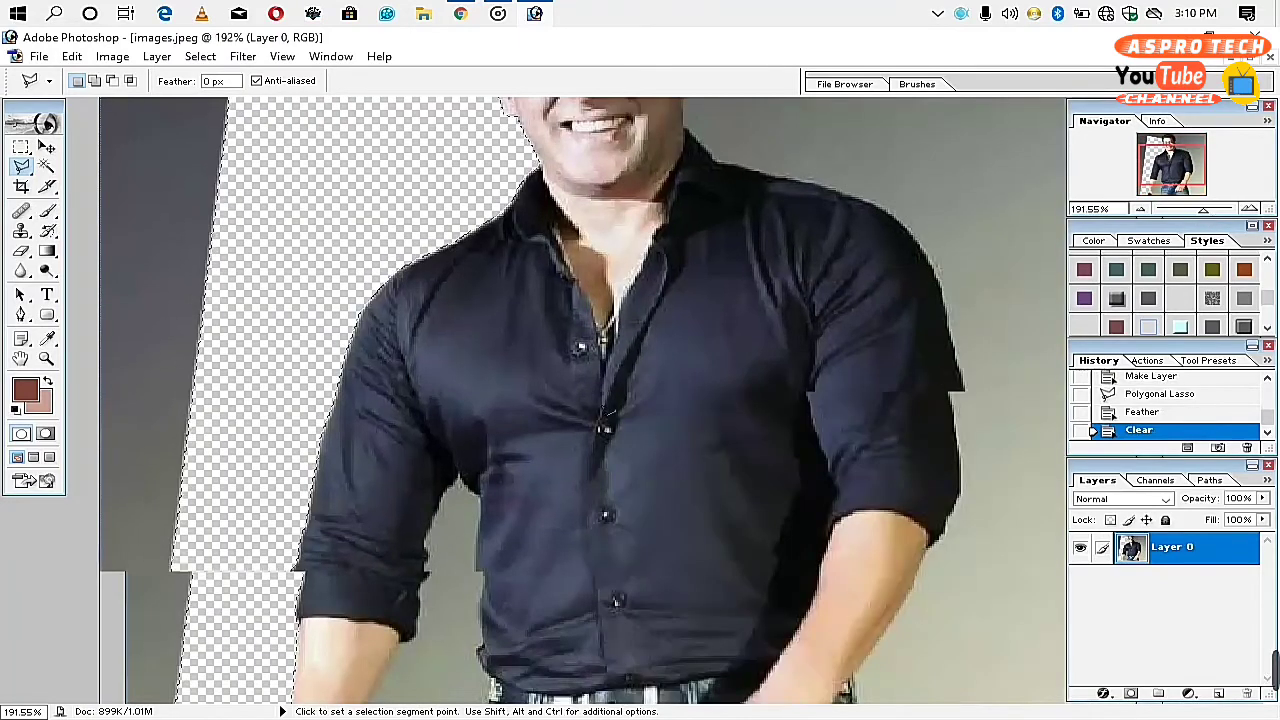
click(480, 495)
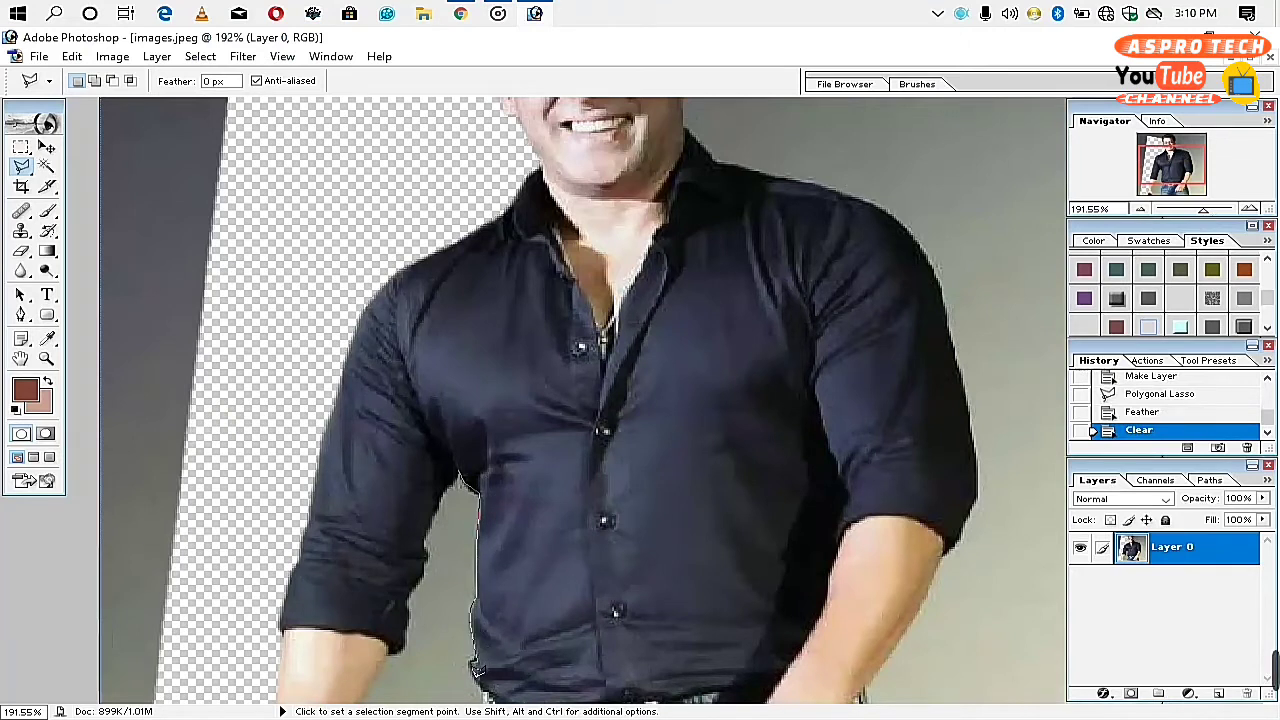
scroll(482, 690, down, 3)
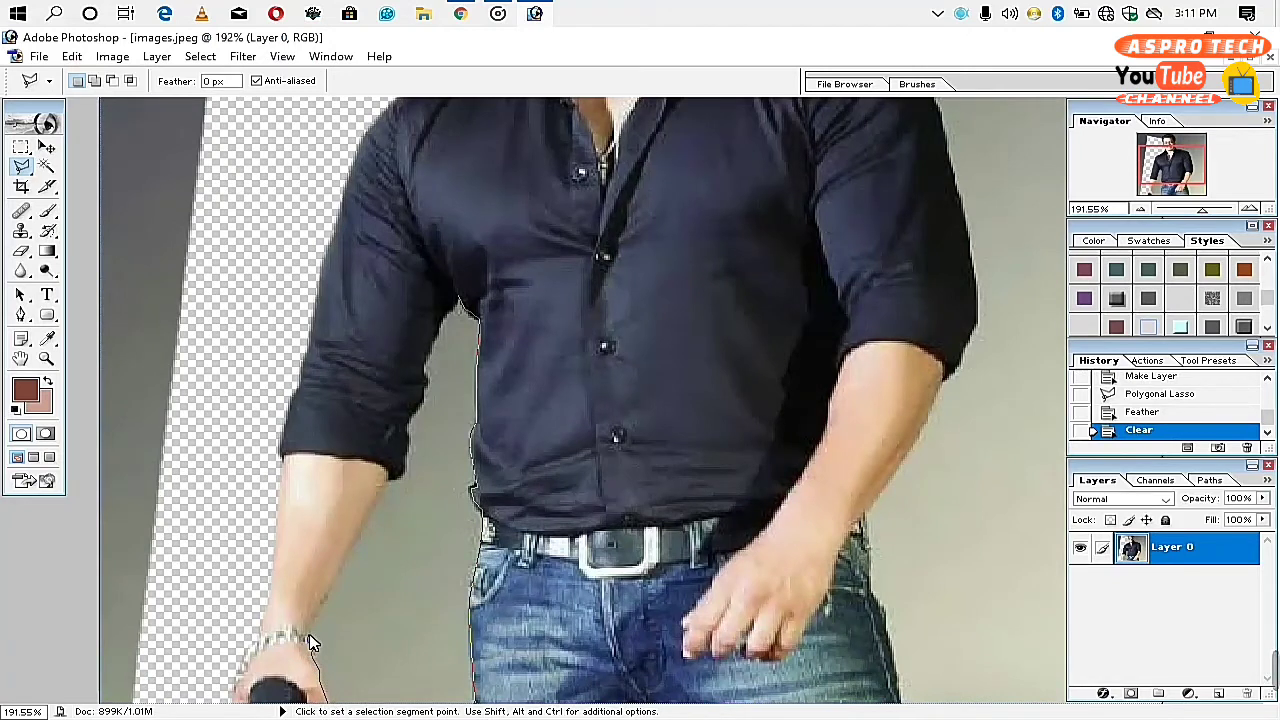
click(363, 527)
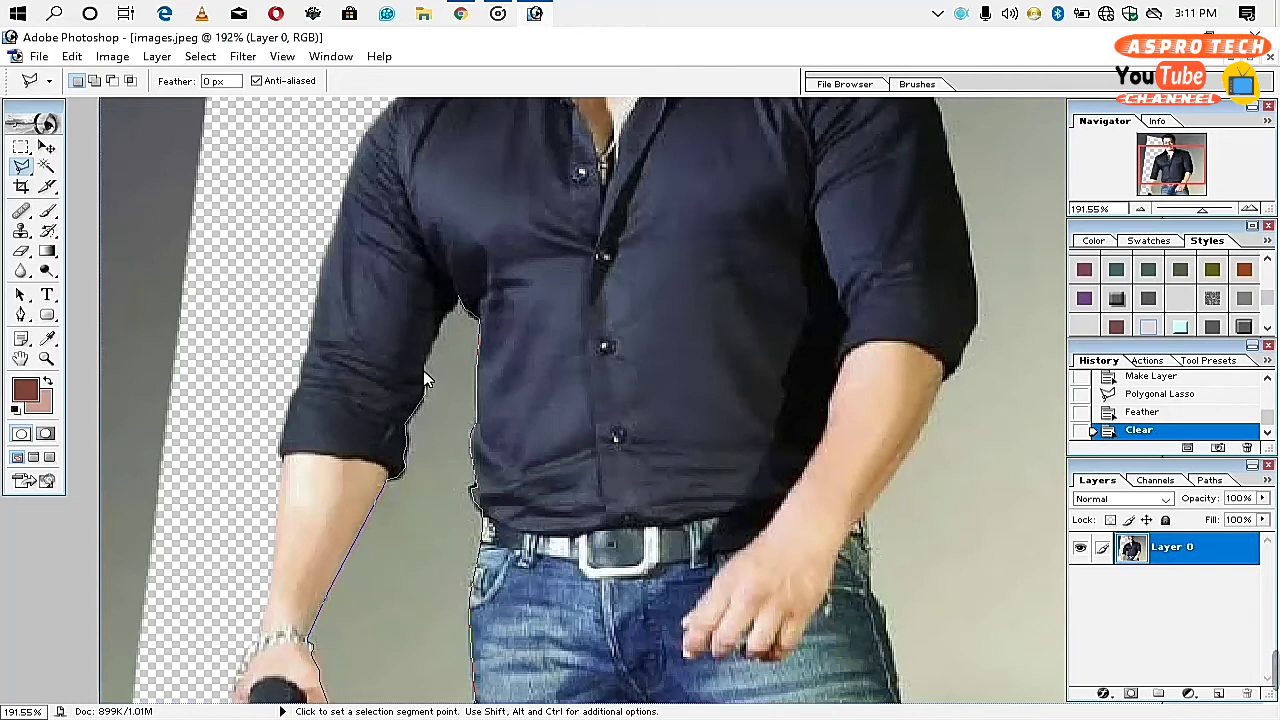
double_click(455, 302)
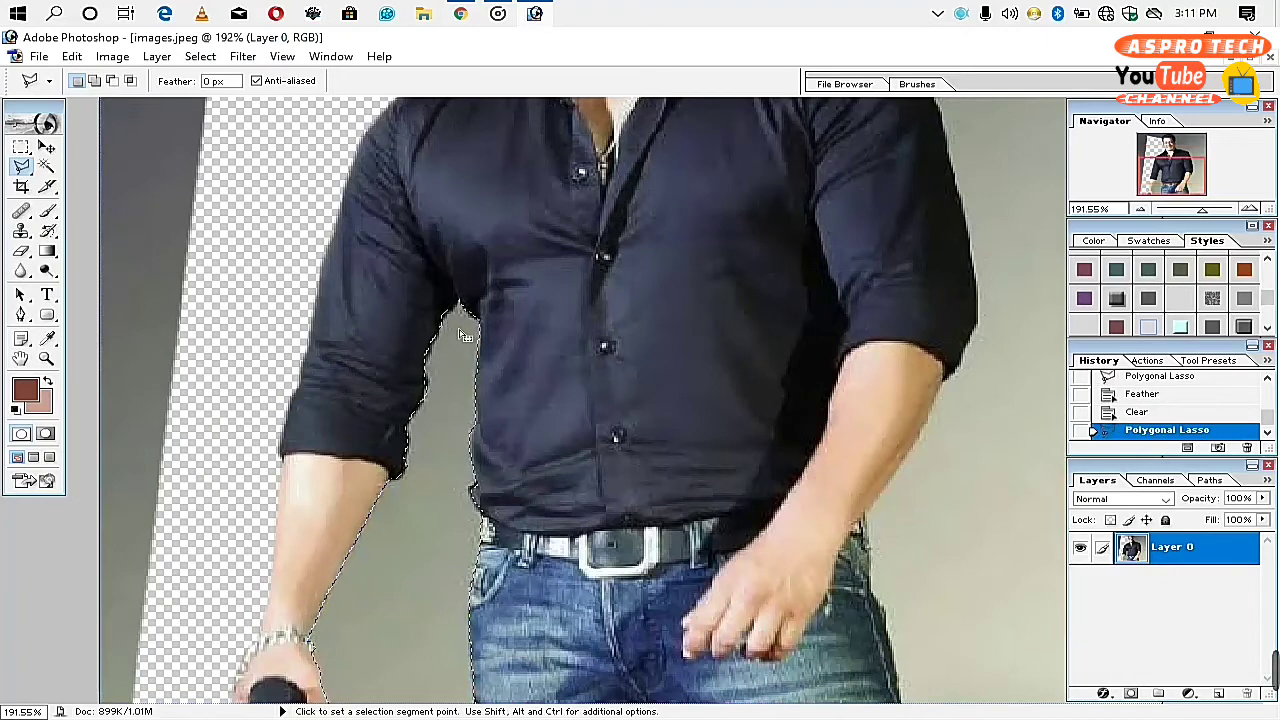
- Feather the selected gap between arm and torso and delete its backdrop
right_click(455, 380)
click(503, 429)
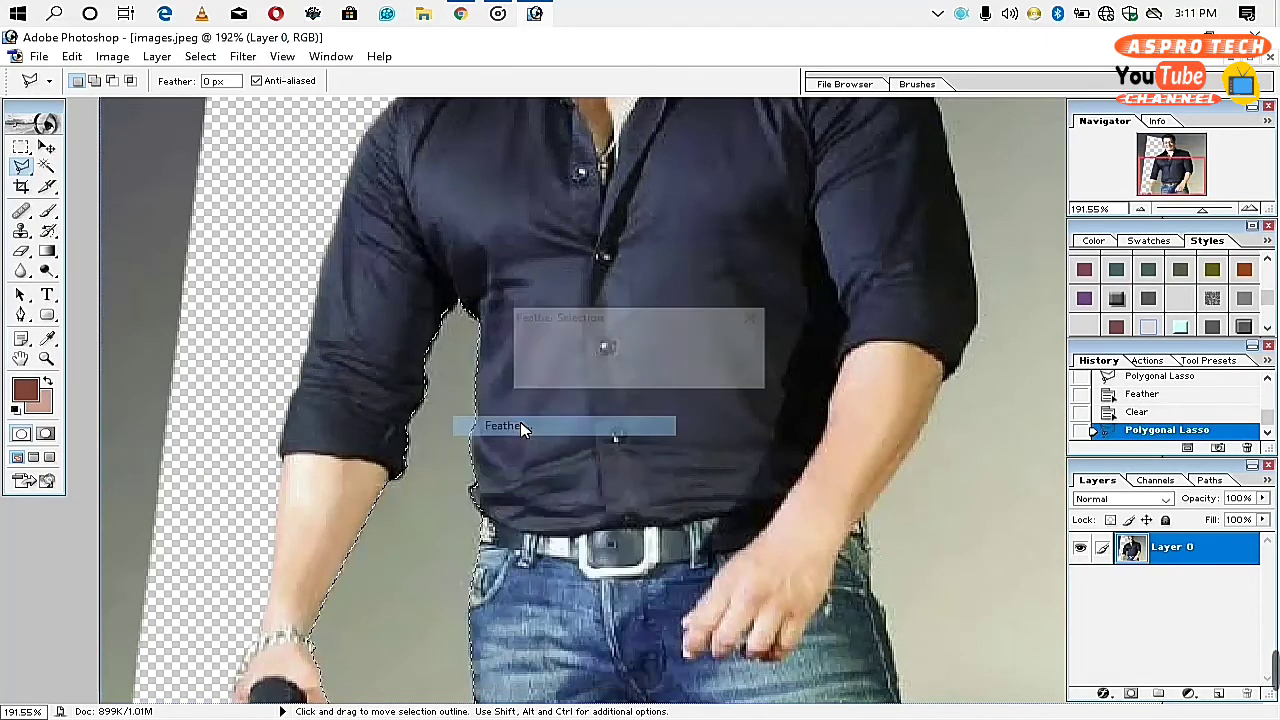
key(Return)
key(Delete)
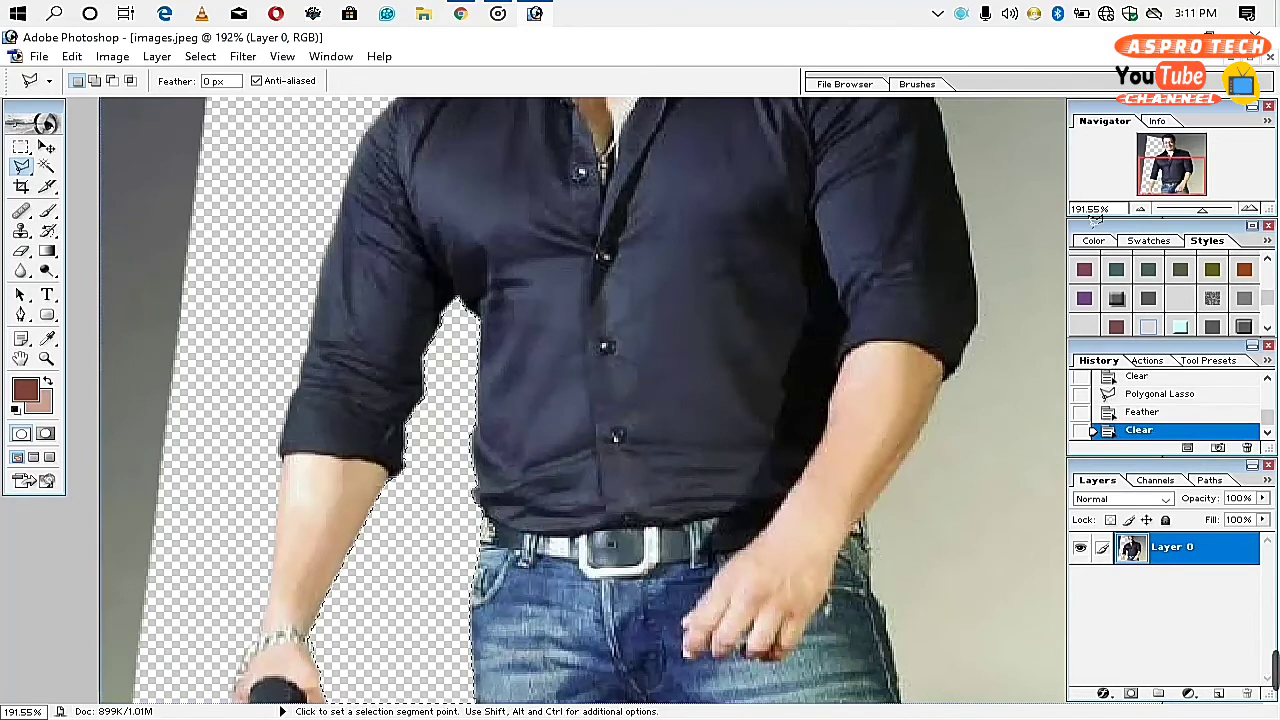
drag(1202, 208, 1197, 208)
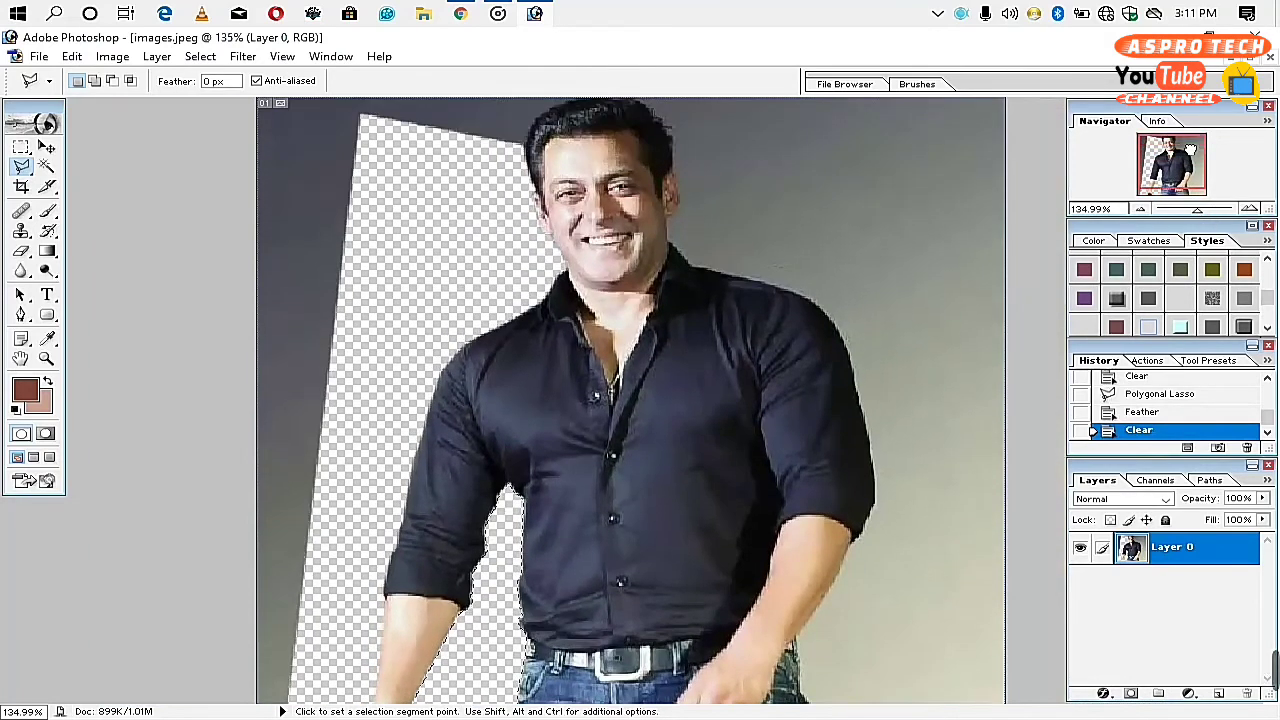
click(983, 200)
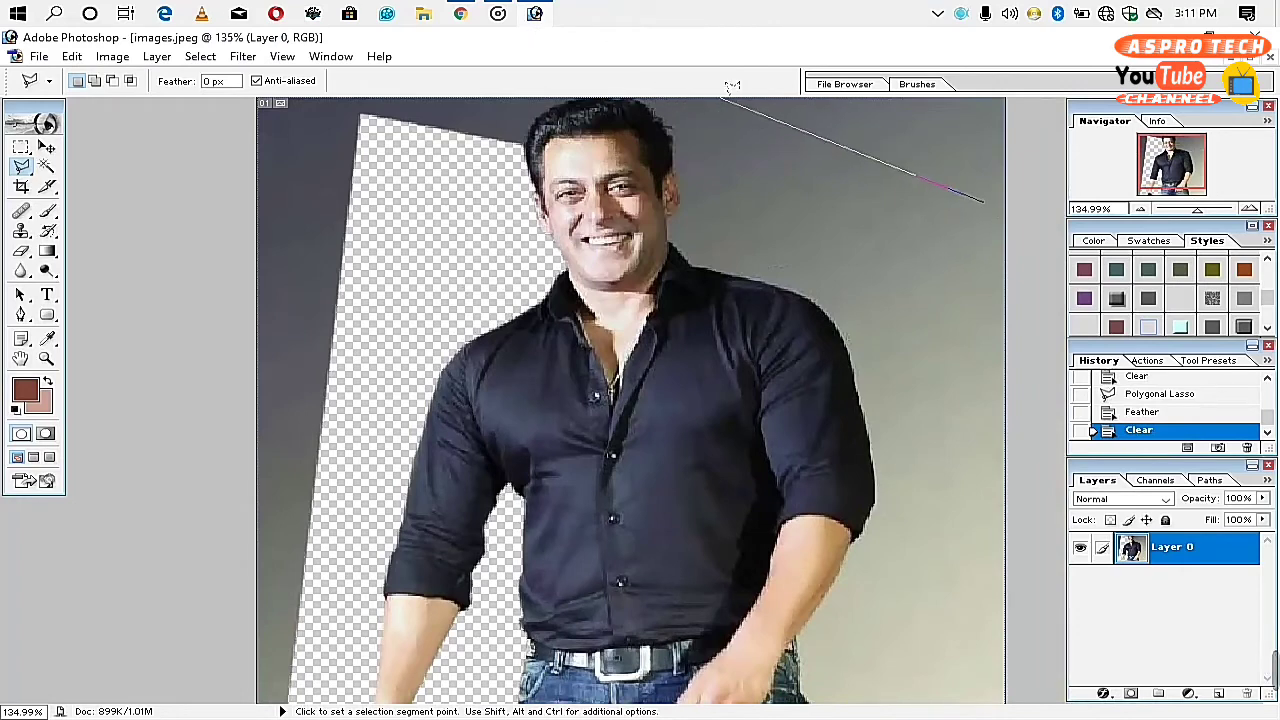
double_click(905, 192)
key(Return)
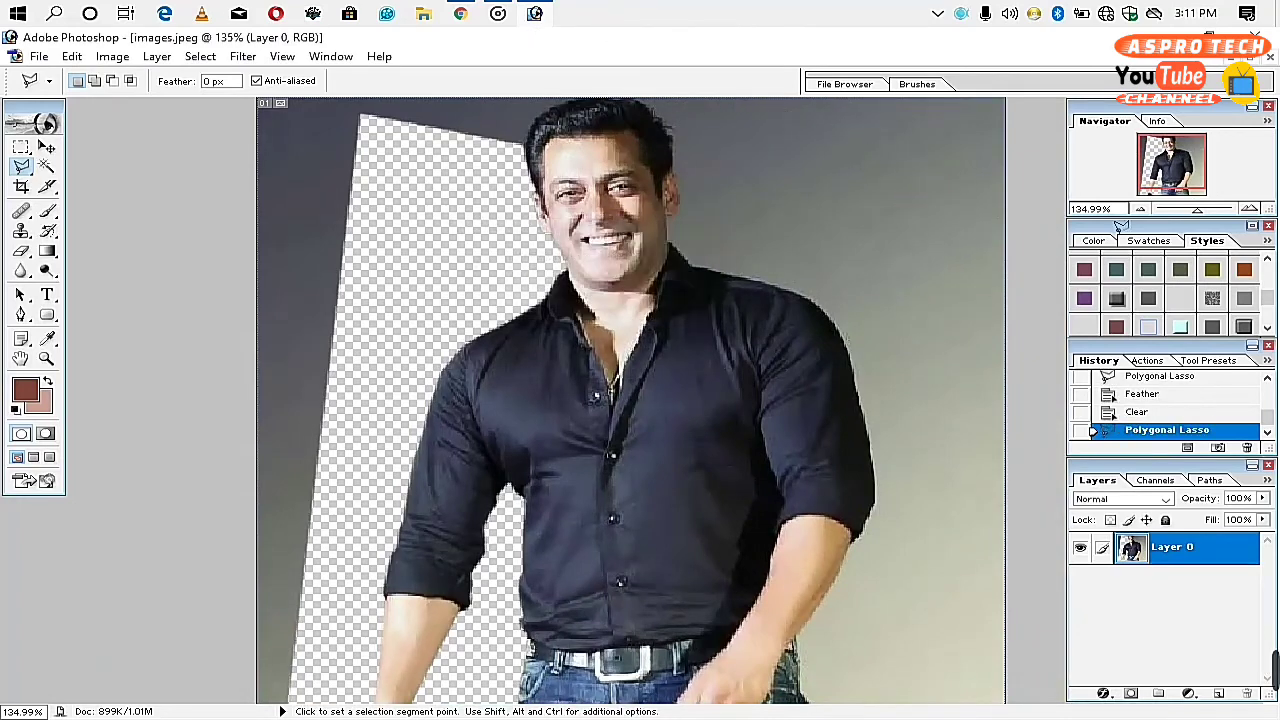
- Select the backdrop above the head and along the man's free arm to the image's lower edge with the Polygonal Lasso
drag(1198, 209, 1193, 209)
click(860, 268)
click(705, 131)
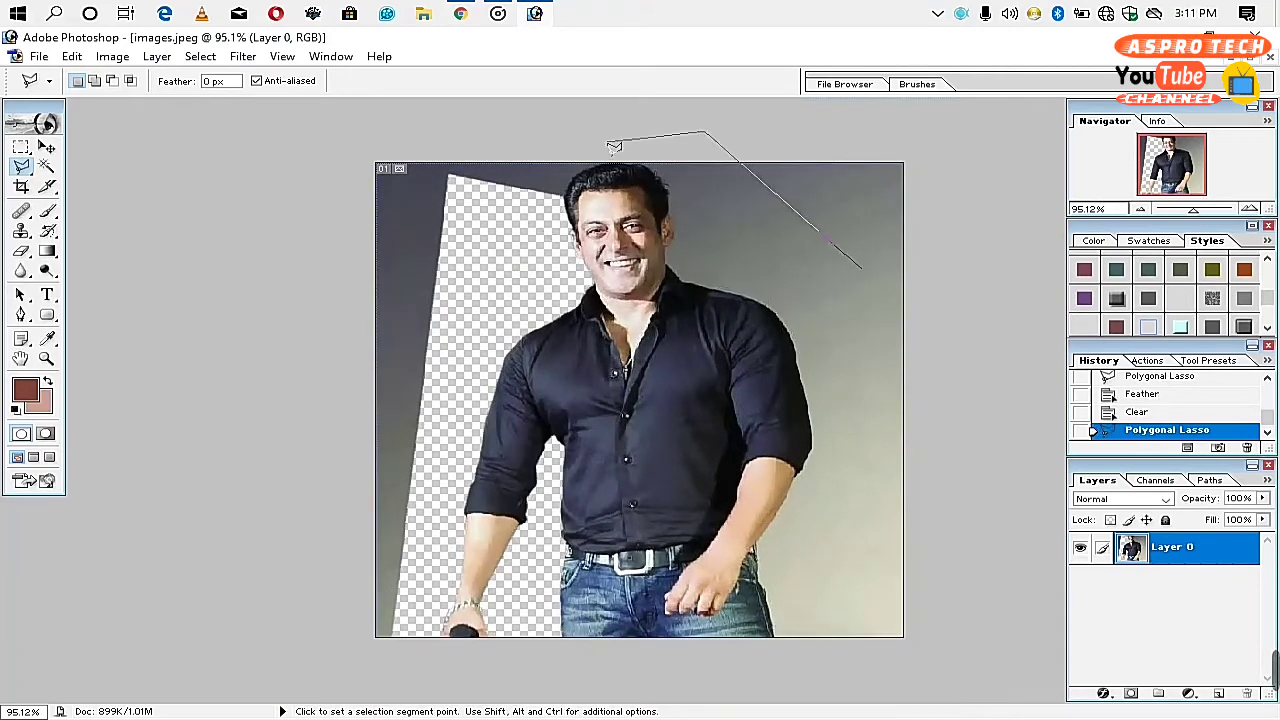
click(461, 131)
click(468, 204)
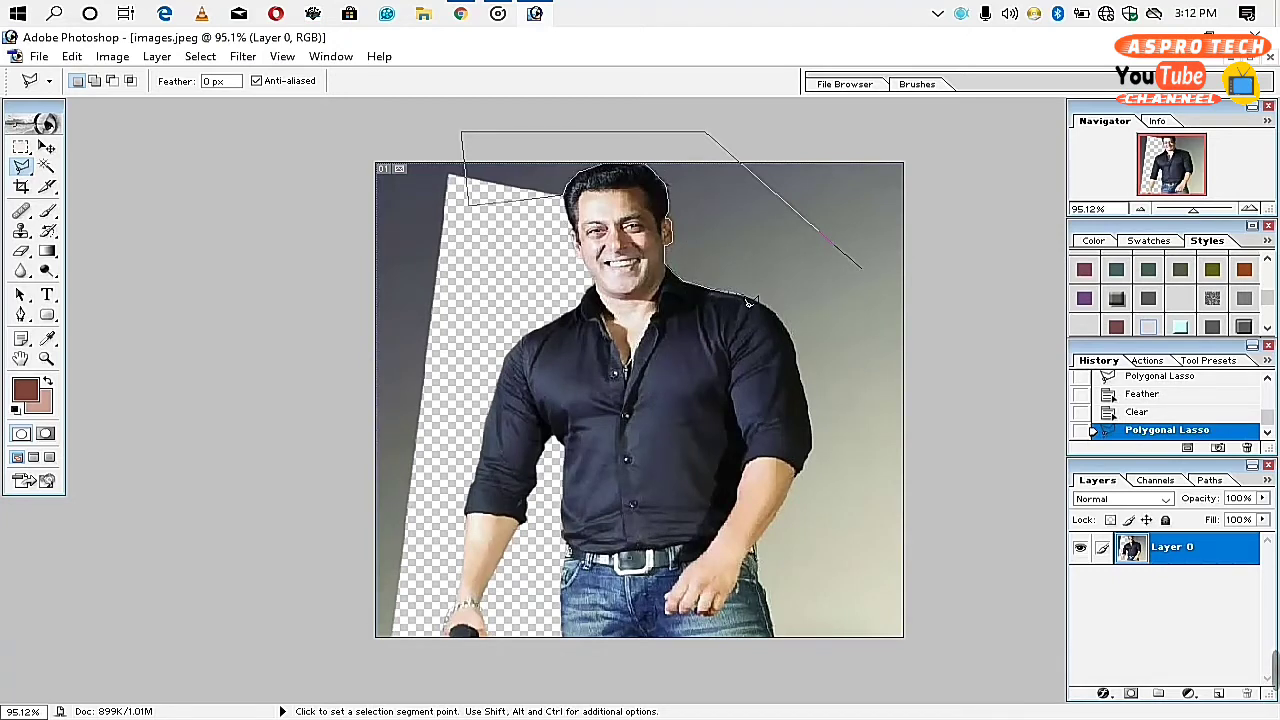
click(781, 314)
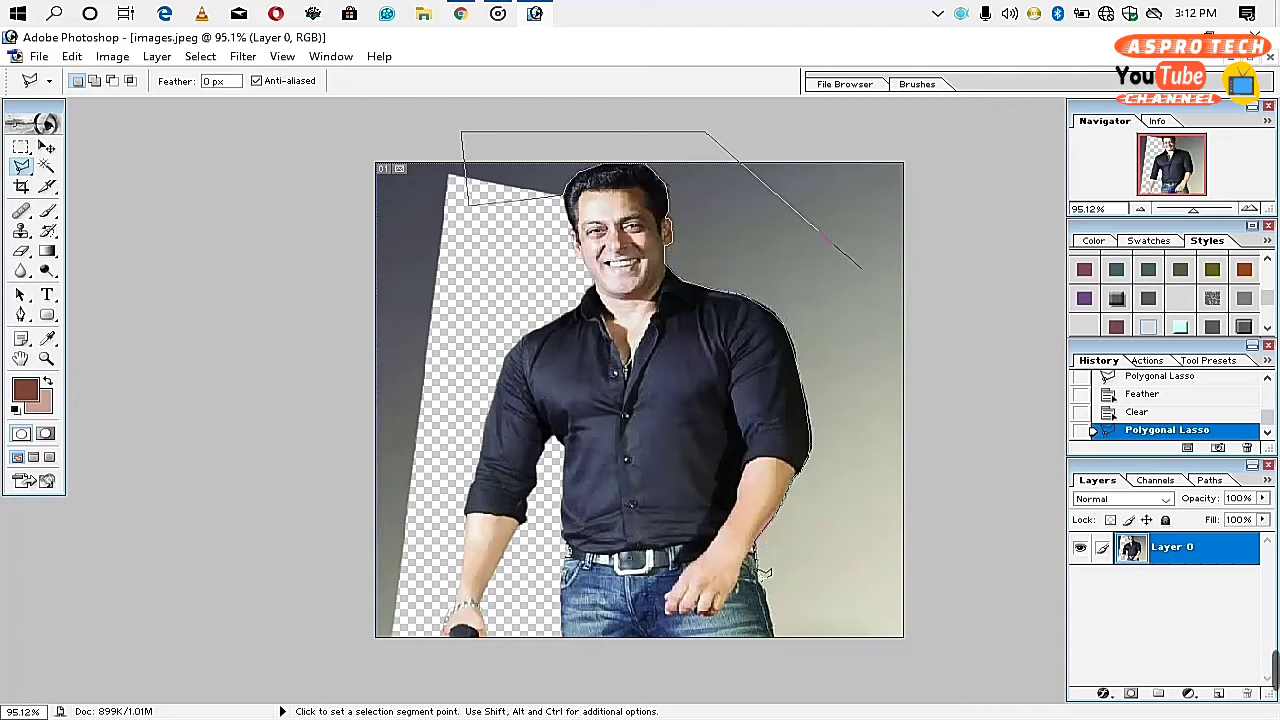
click(779, 660)
double_click(962, 668)
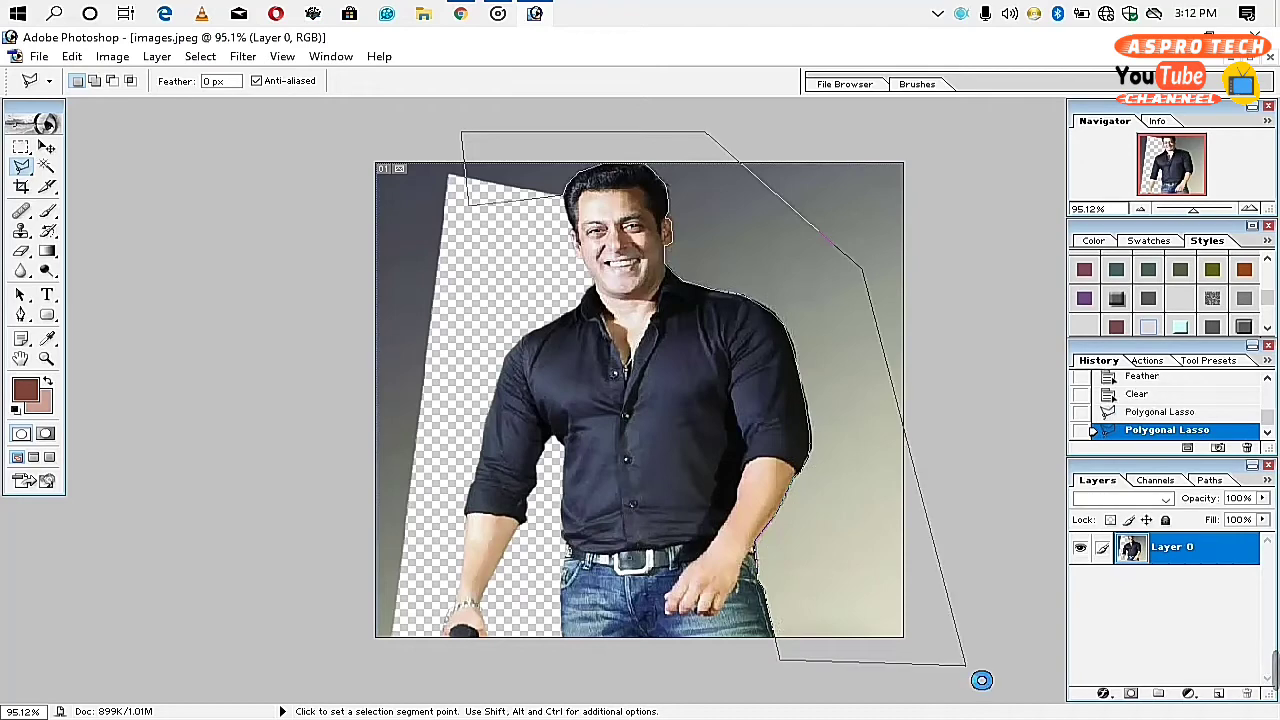
- Feather the selection around the head and free arm and delete the selected backdrop
right_click(851, 516)
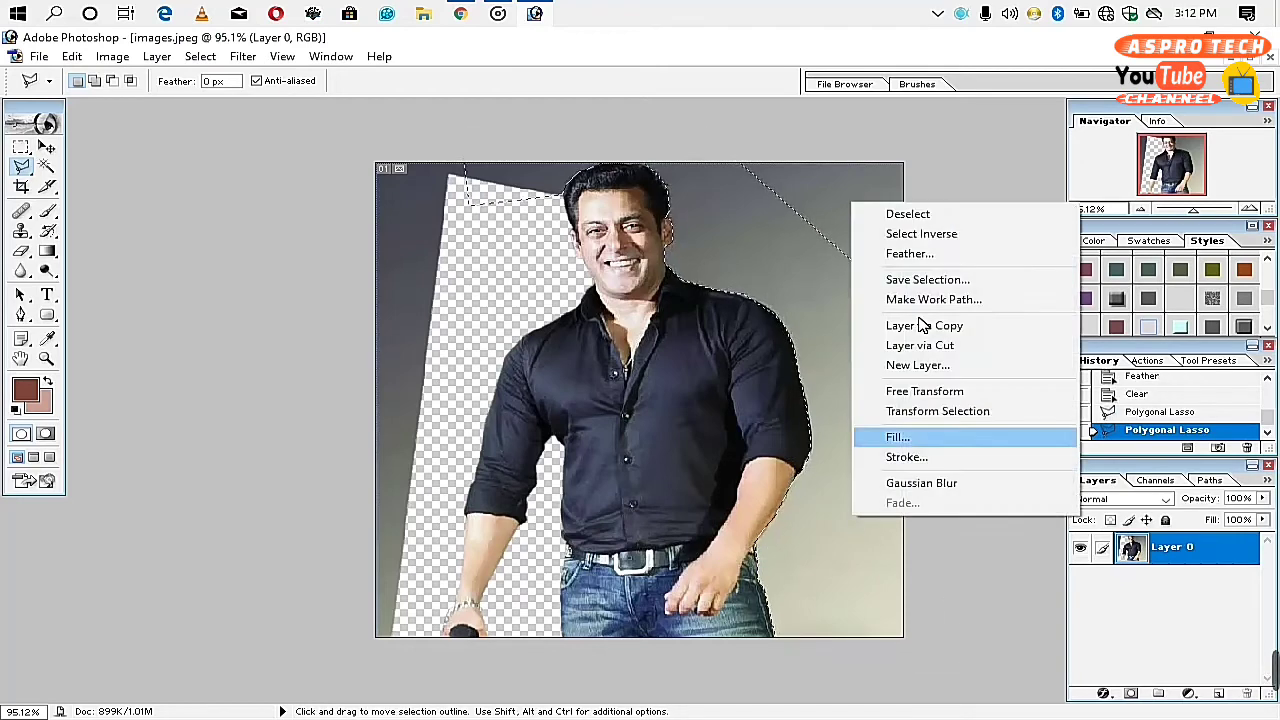
click(914, 253)
key(Return)
key(Delete)
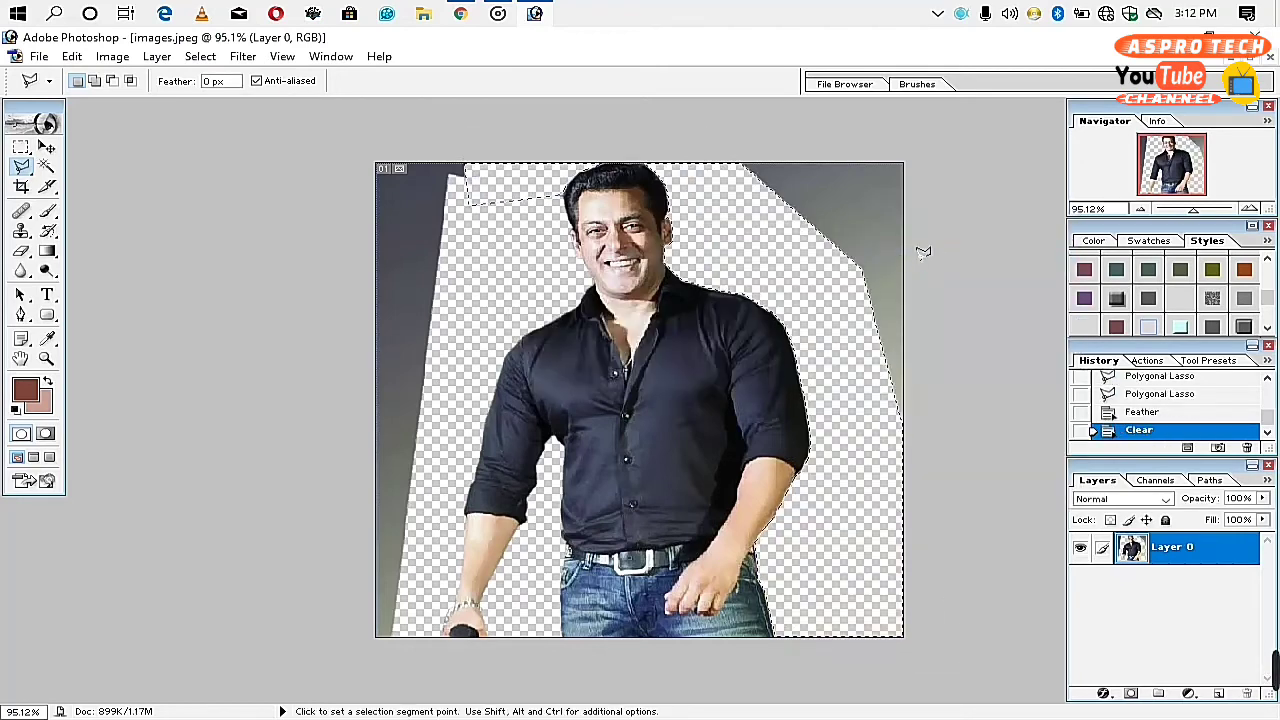
- Select the leftover backdrop beyond the man's free arm, up to the upper corner, with the Polygonal Lasso and delete it
click(985, 303)
click(963, 105)
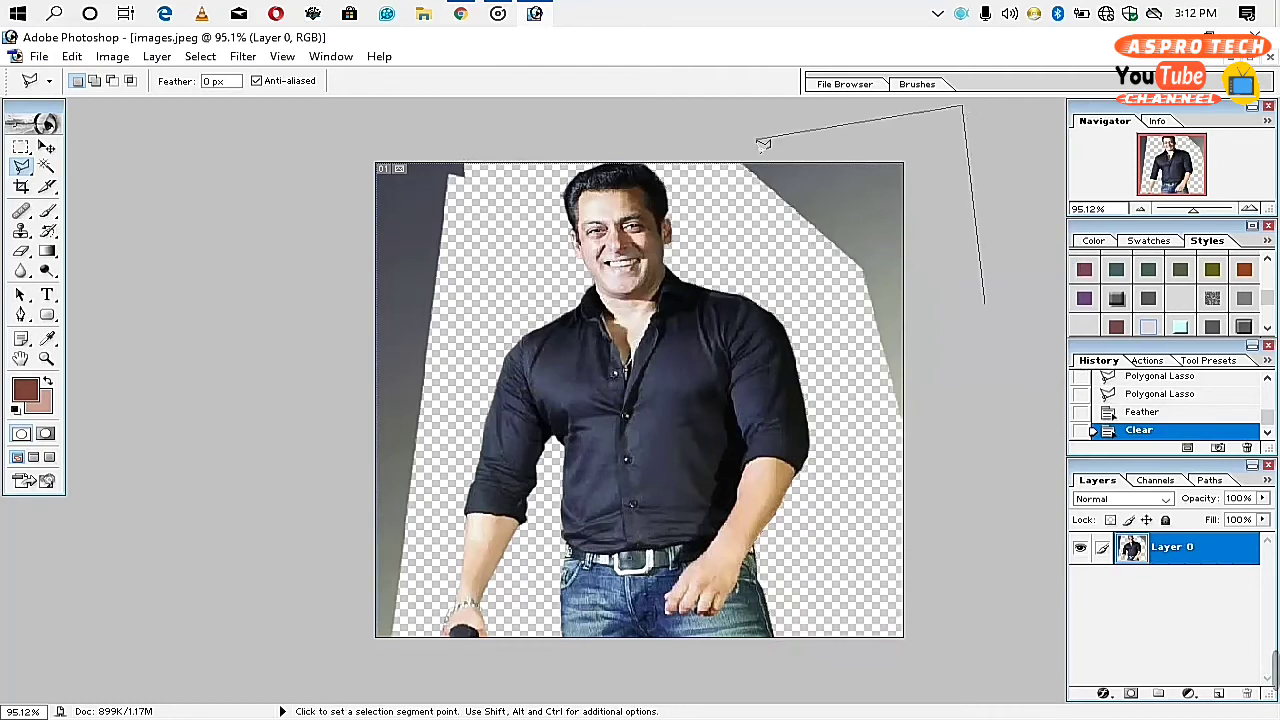
click(624, 130)
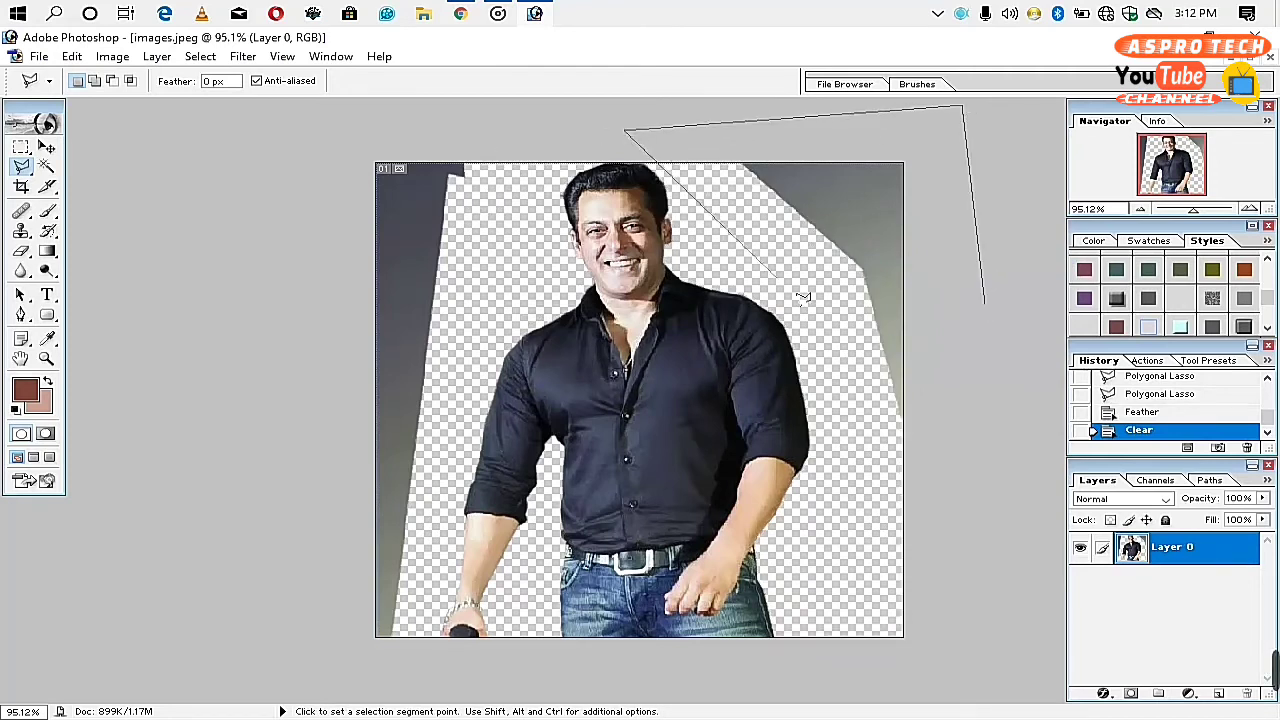
click(837, 339)
click(945, 530)
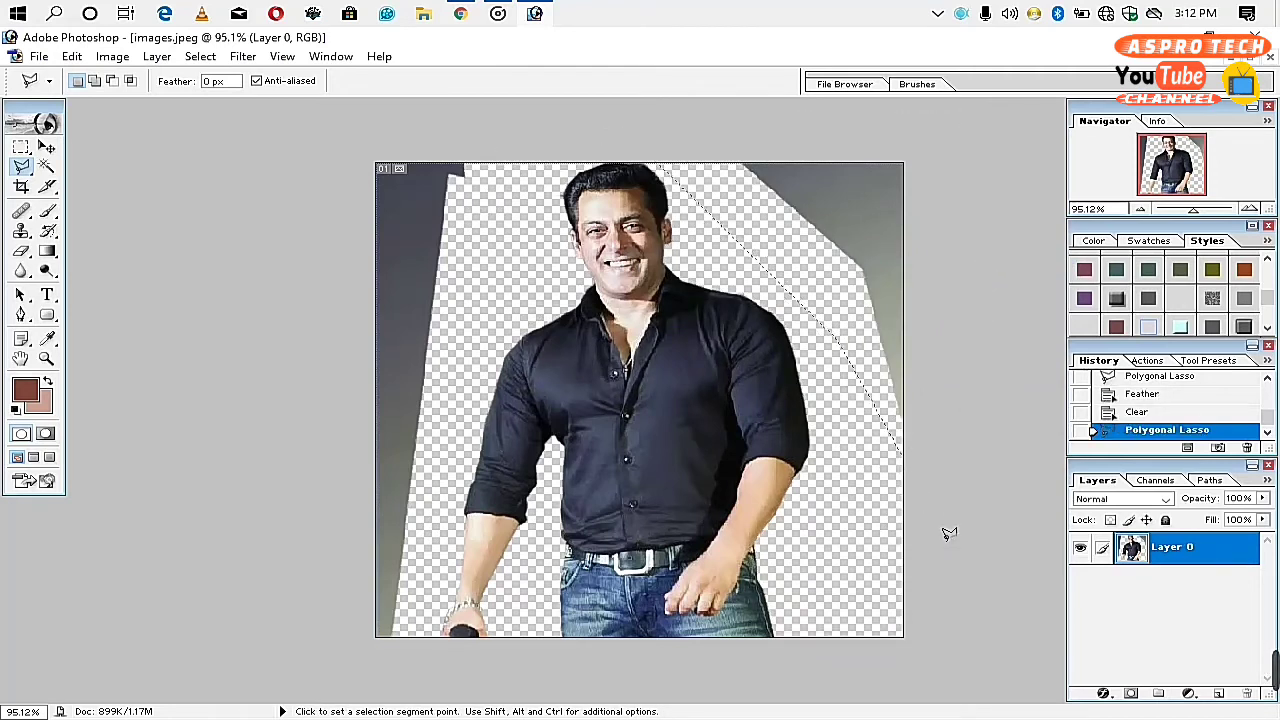
key(Delete)
- Select the leftover backdrop strip beside the microphone arm with the Polygonal Lasso and delete it
click(310, 247)
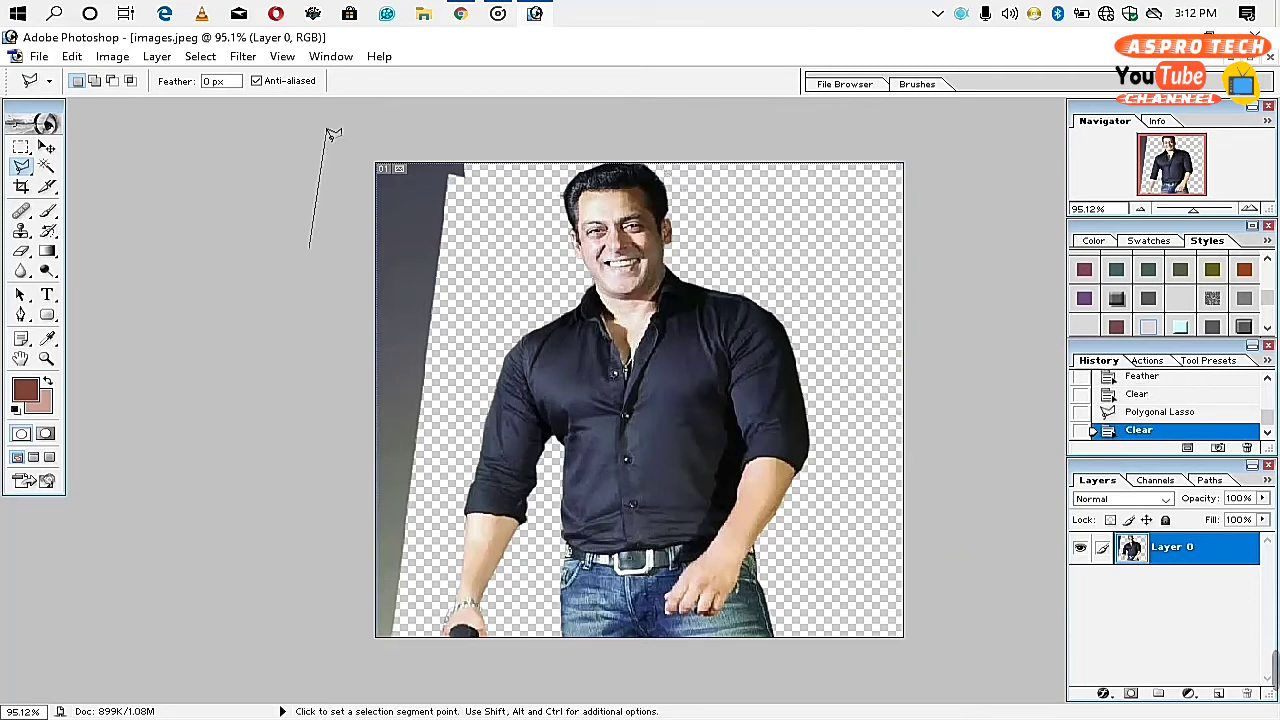
click(330, 128)
click(507, 132)
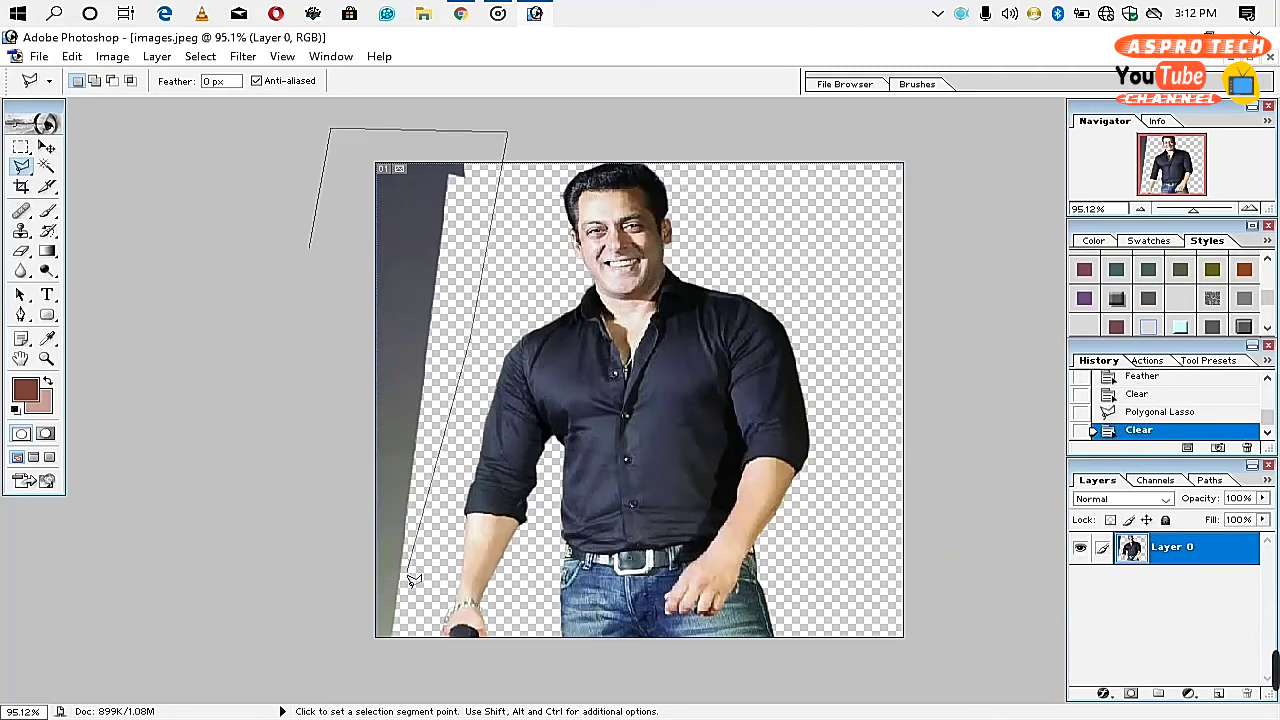
click(422, 704)
click(254, 657)
double_click(262, 665)
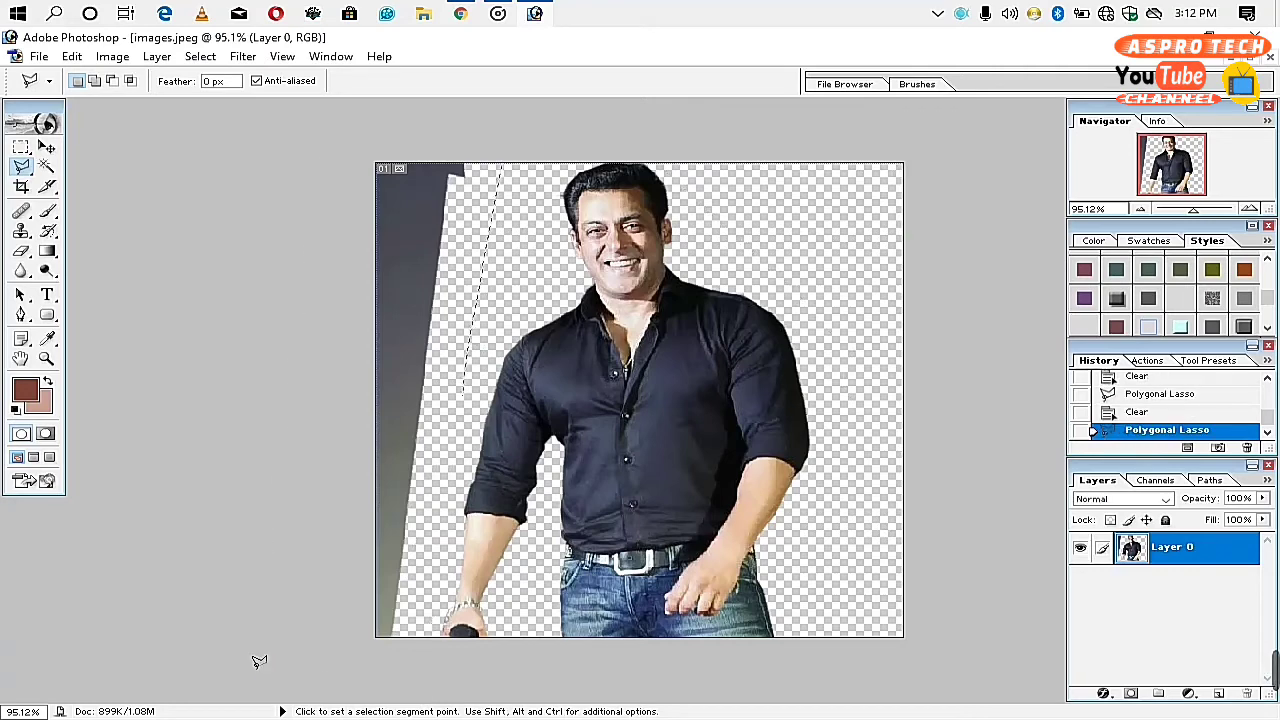
key(Delete)
- Clear the active selection and restore the images.jpeg document to a floating window
click(356, 497)
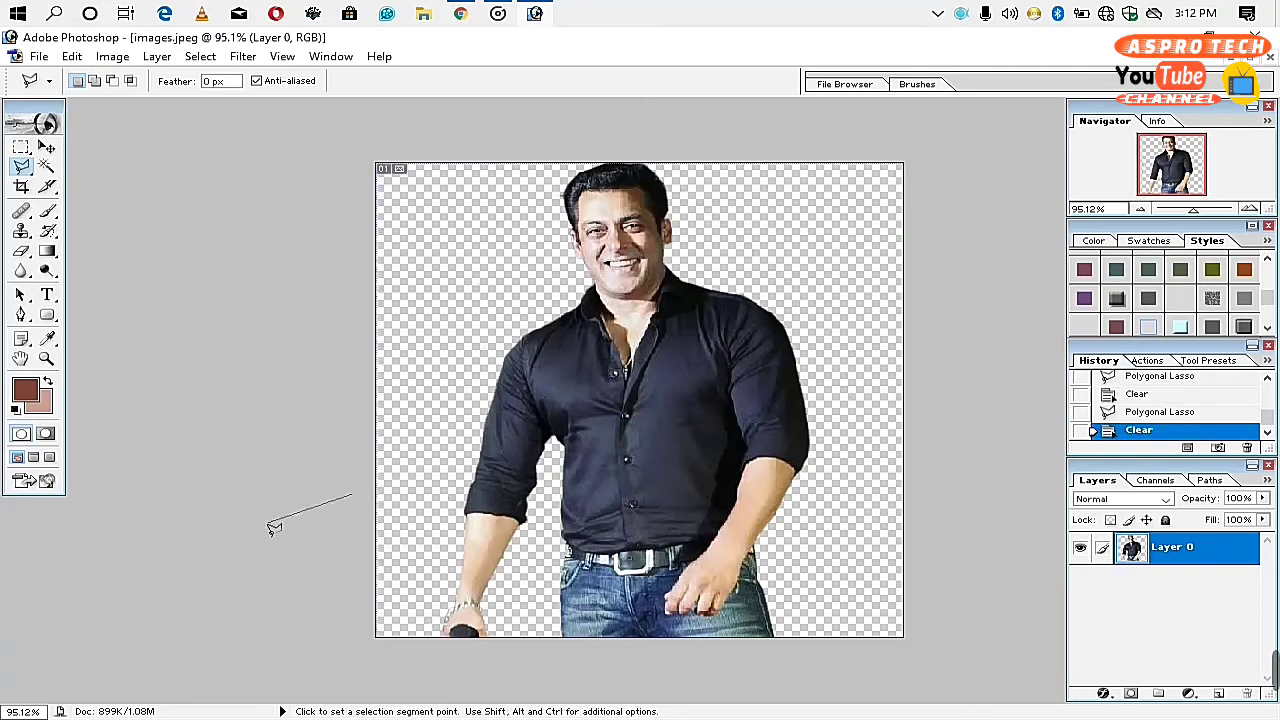
double_click(300, 537)
key(Return)
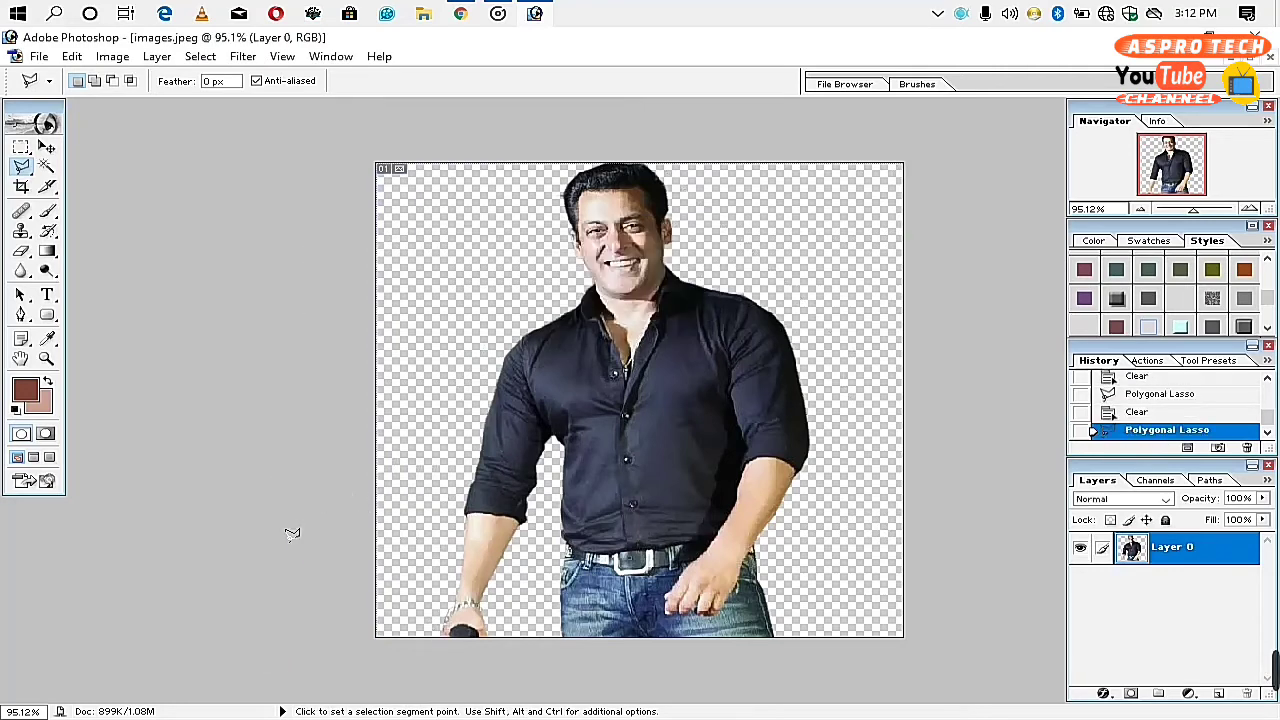
click(1257, 61)
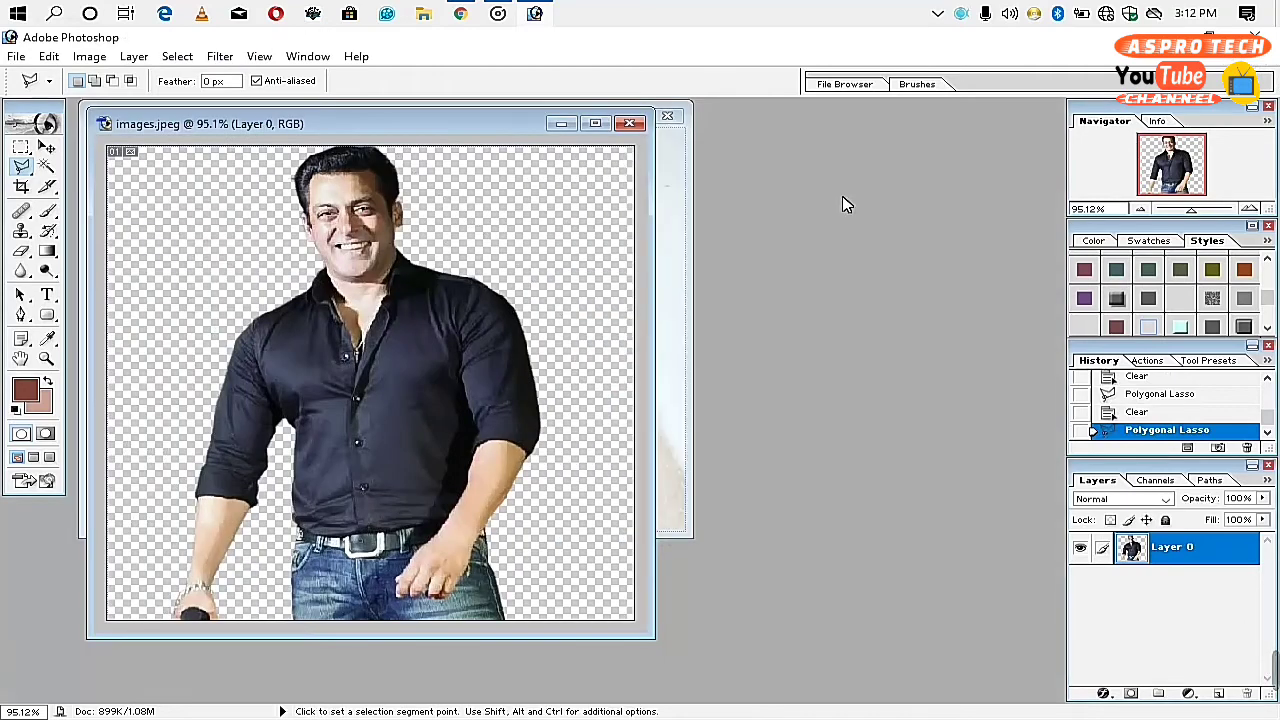
- Open "studio background hd jpg free download (5).jpg" from the html folder inside the desktop's BG folder
double_click(776, 295)
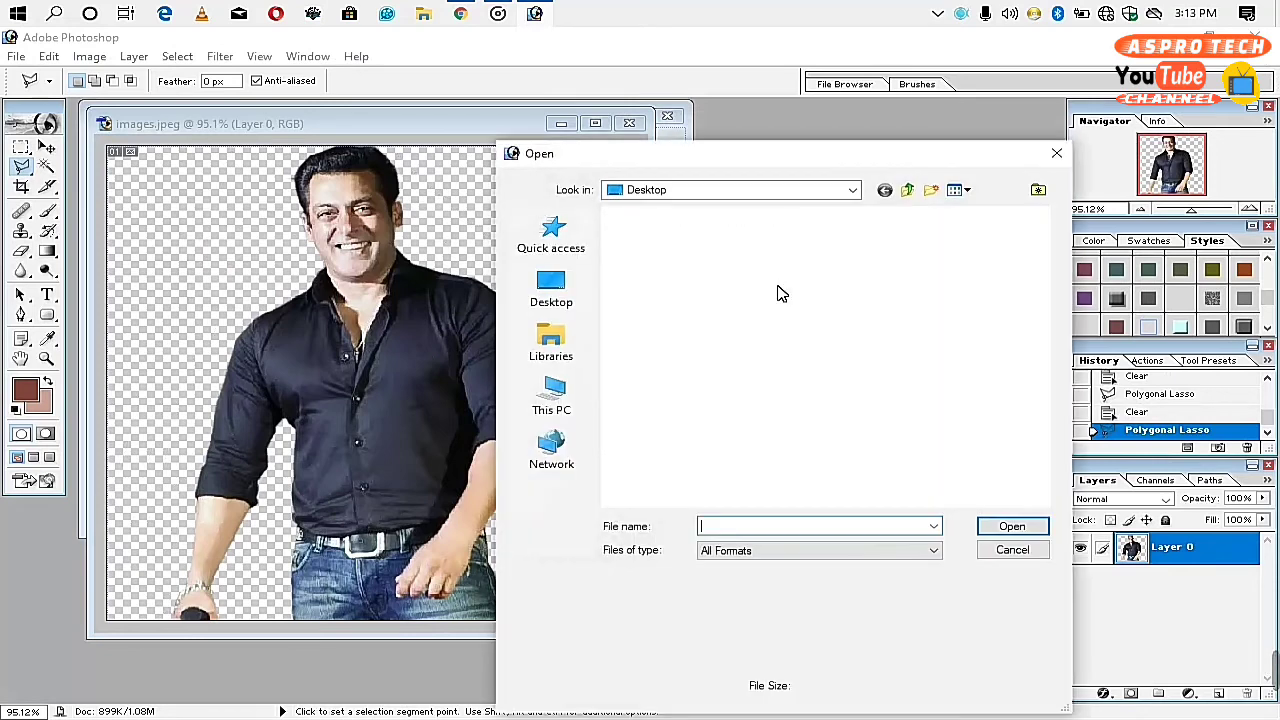
double_click(790, 249)
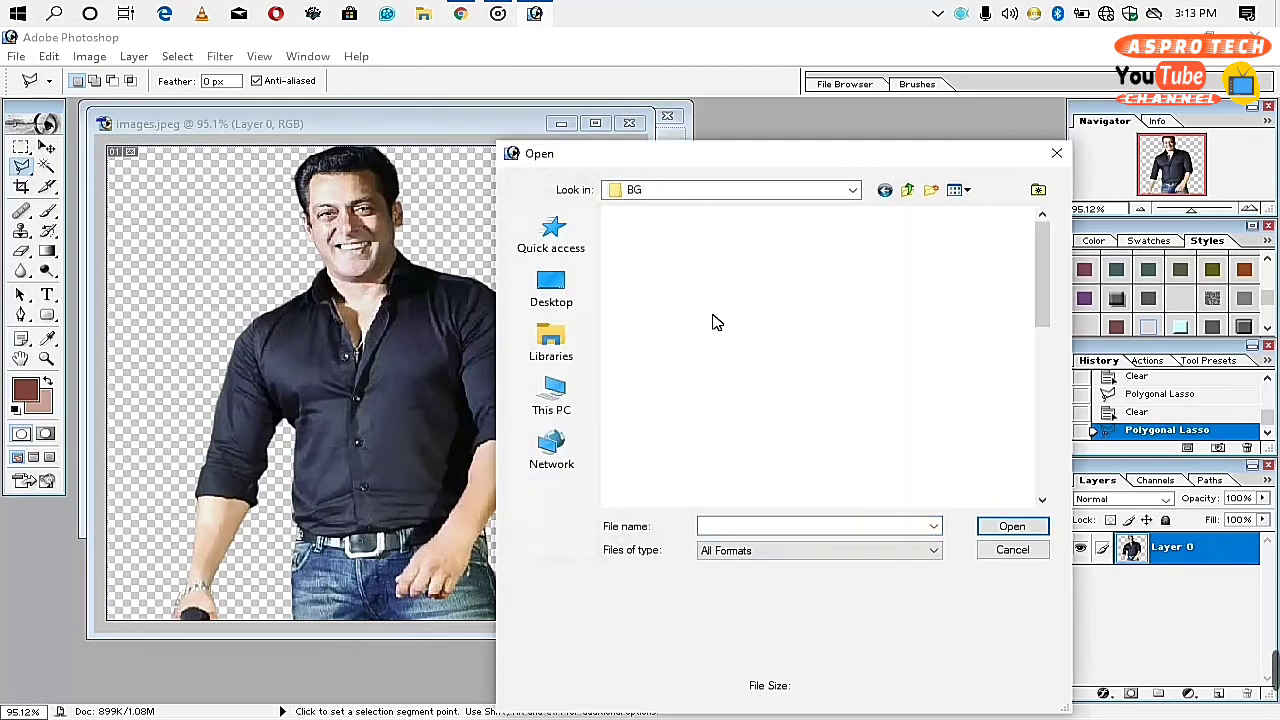
double_click(670, 264)
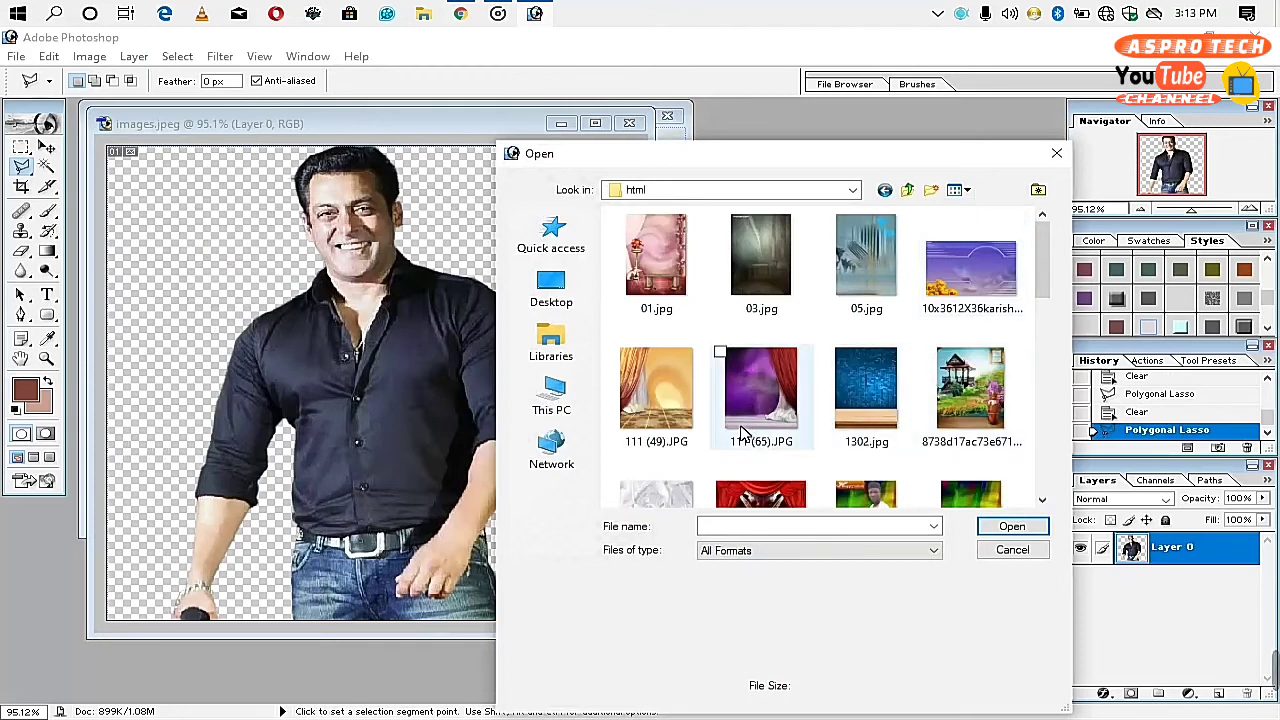
drag(1040, 278, 1068, 335)
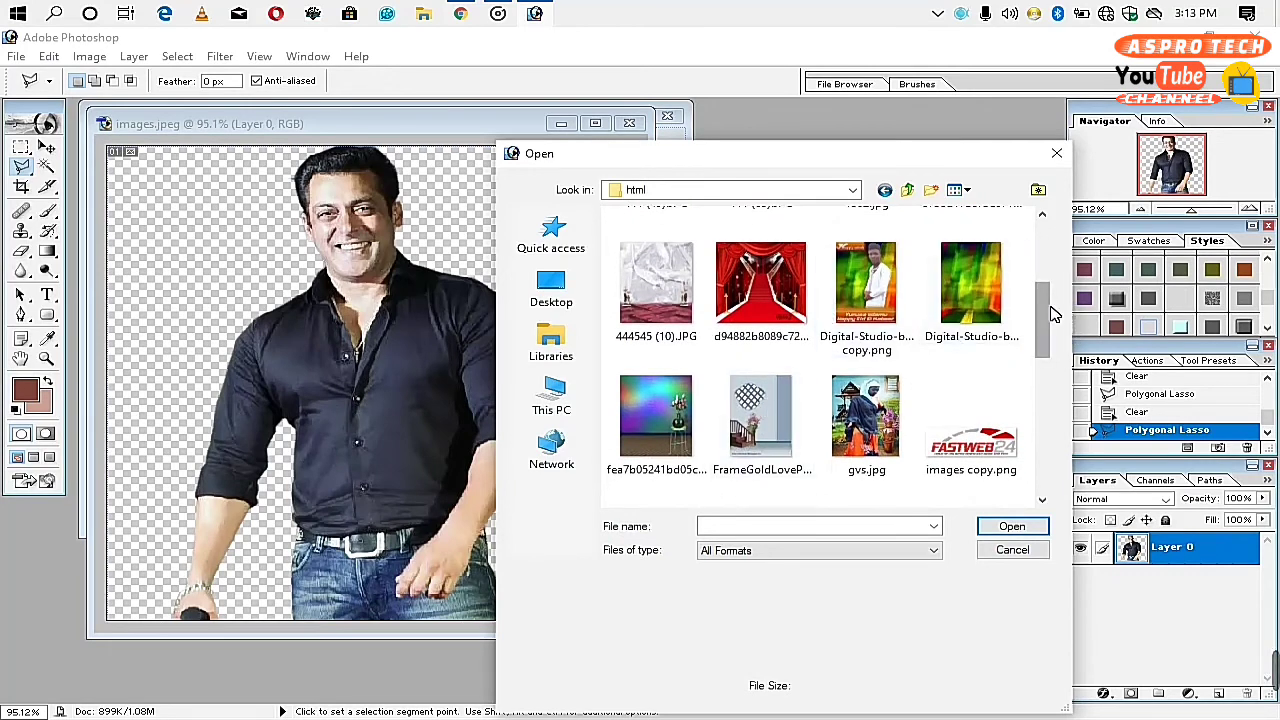
drag(1052, 312, 1057, 397)
double_click(972, 335)
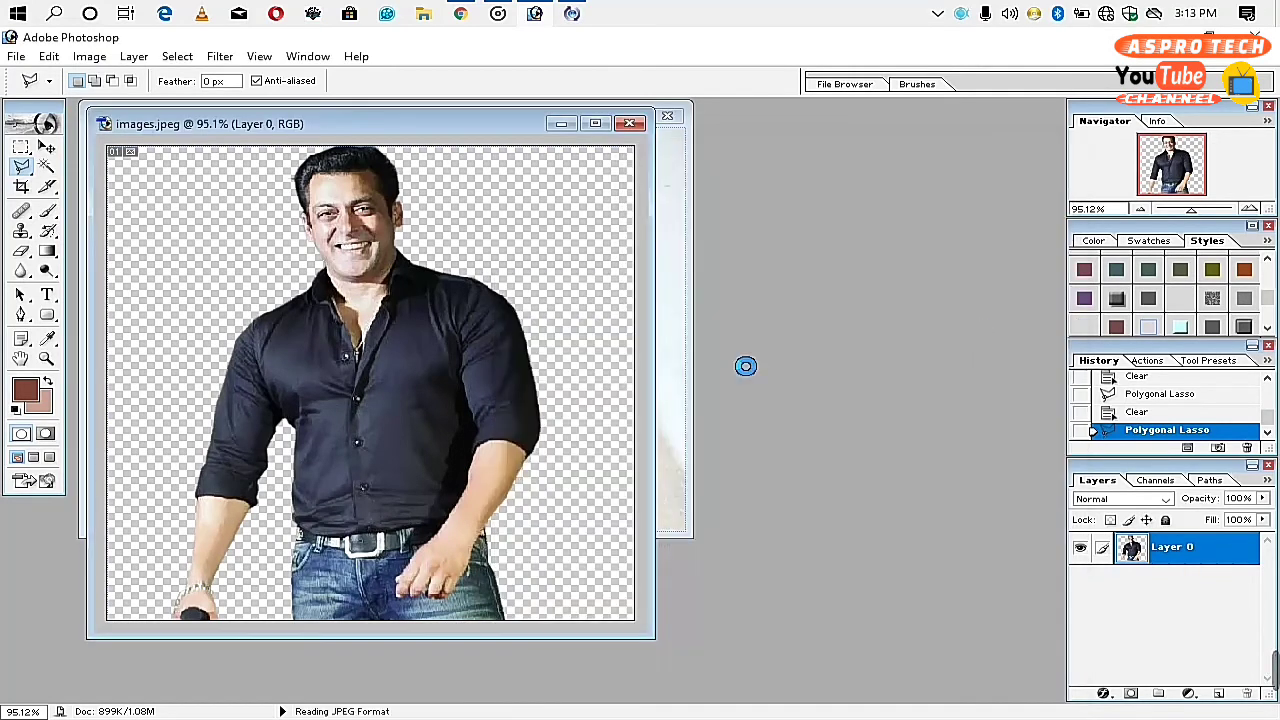
- Place the studio background window beside images.jpeg and copy the cut-out man into it with the Move tool
drag(314, 140, 766, 148)
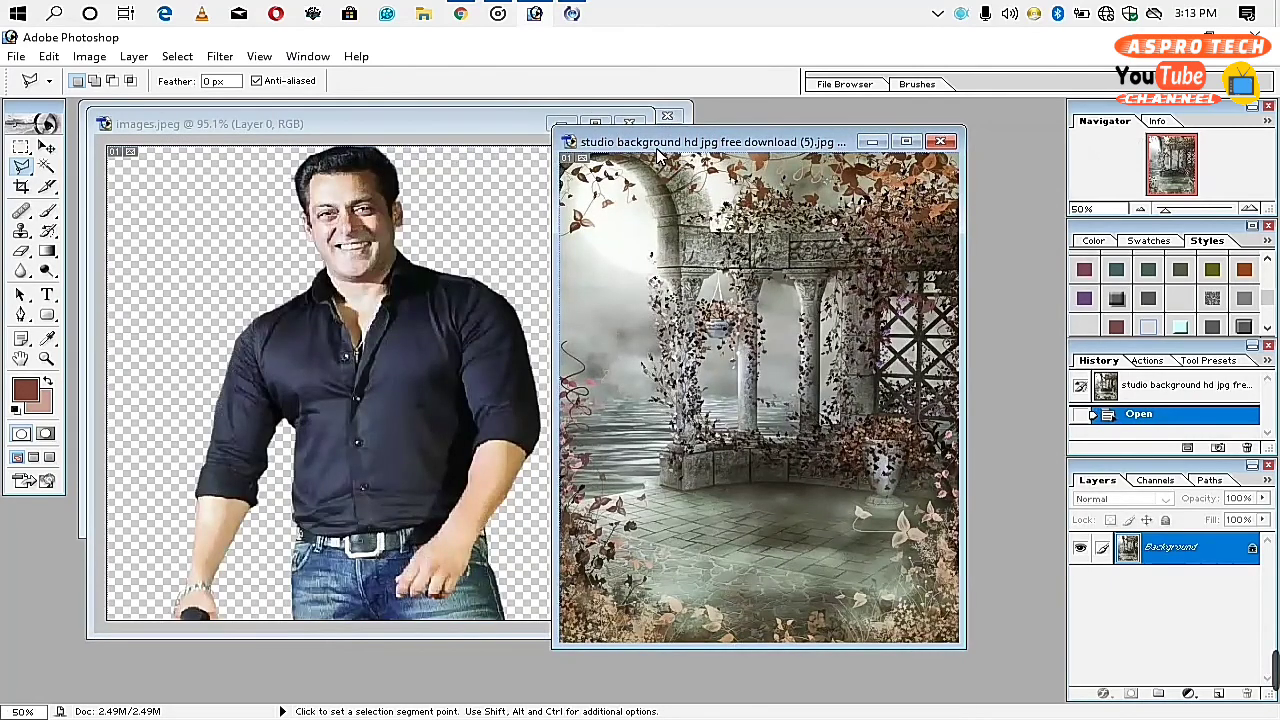
drag(658, 152, 706, 152)
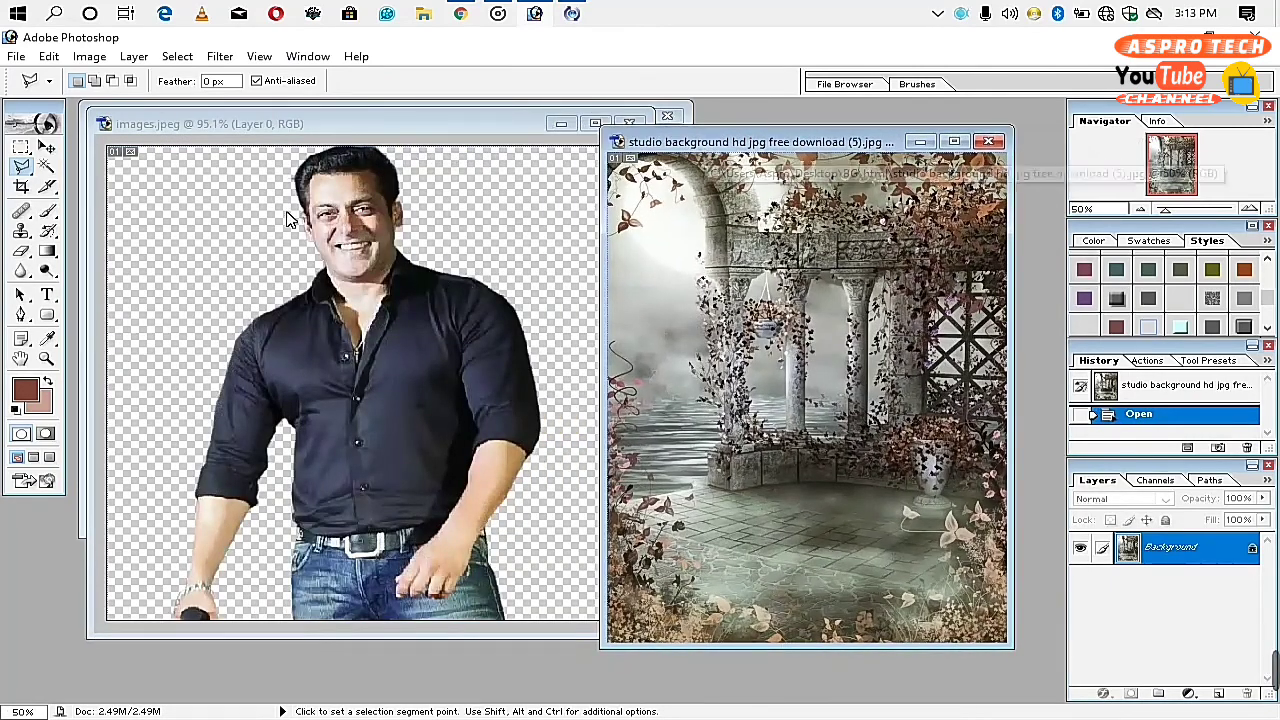
click(47, 148)
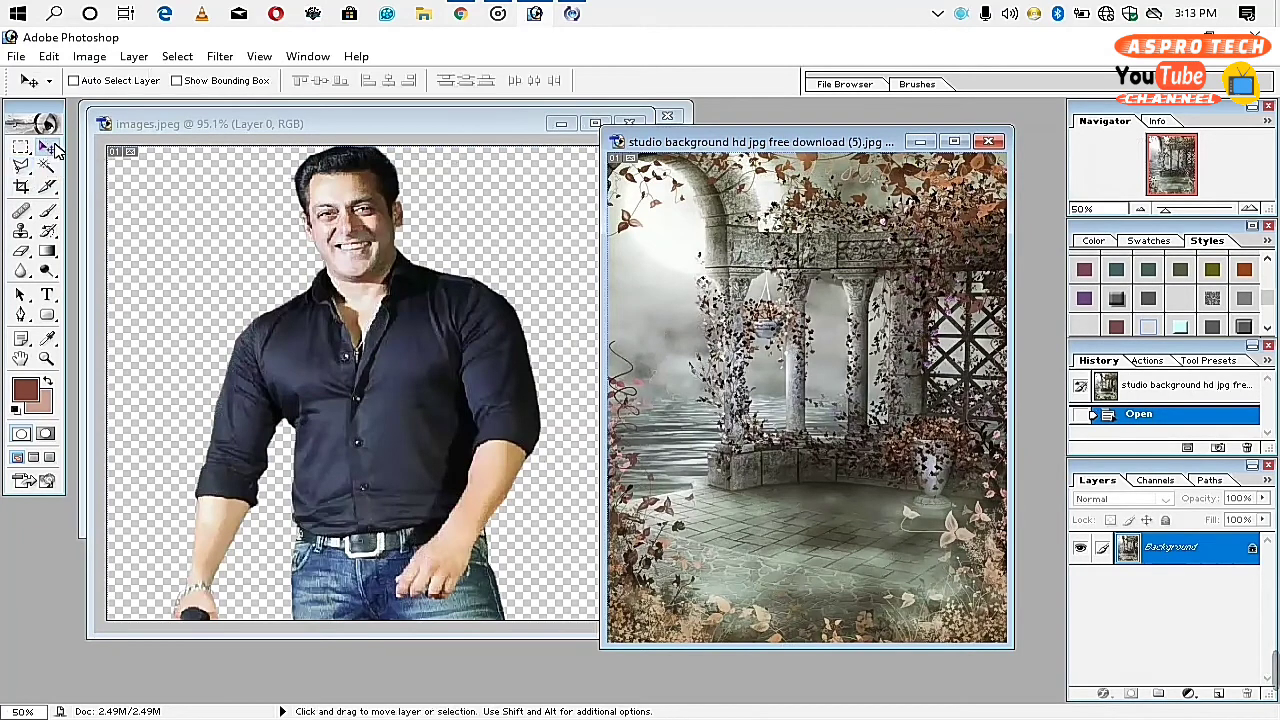
click(378, 355)
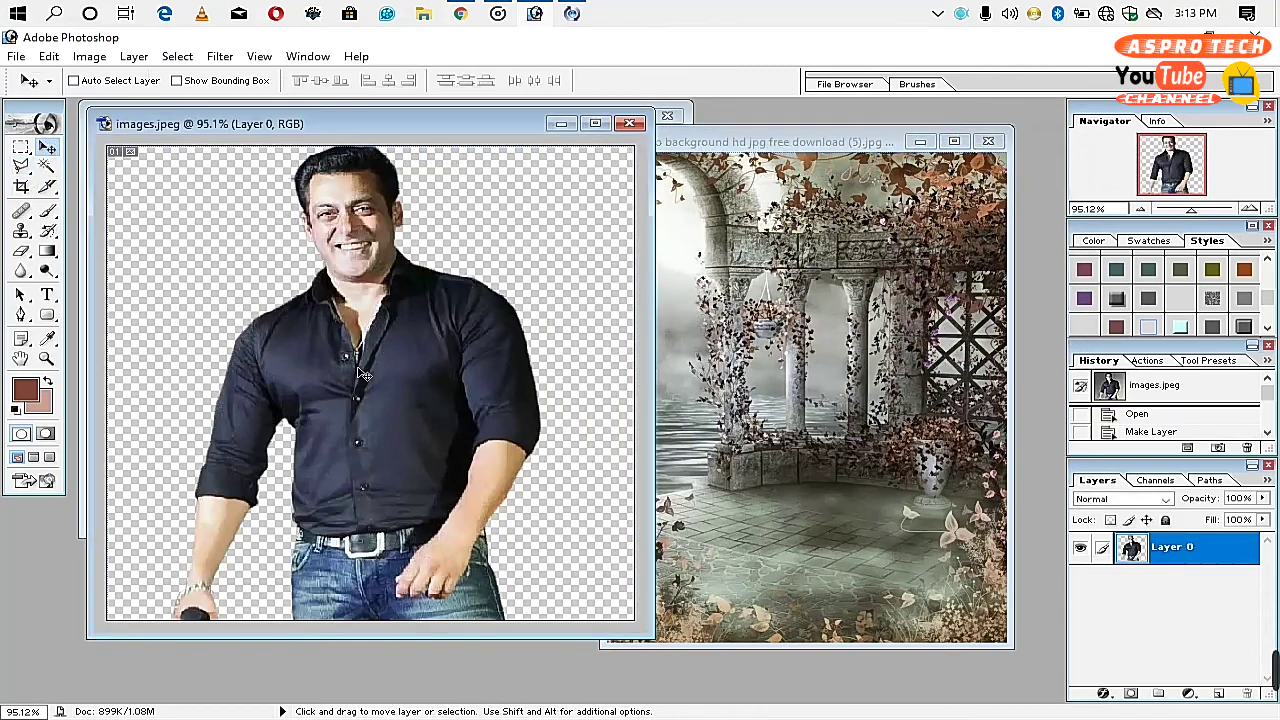
drag(380, 385, 757, 398)
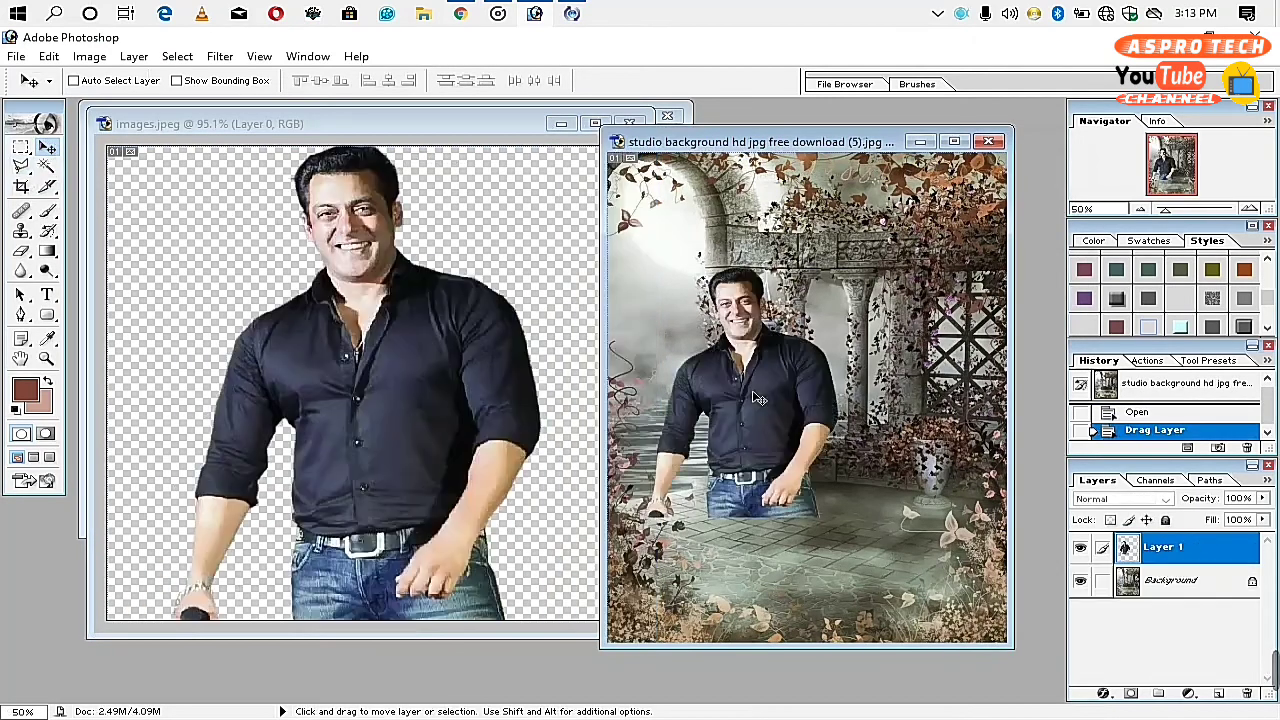
- Maximize the studio background document, scale the man's layer to about 164.2%, and position him against the image's lower edge
click(954, 141)
drag(578, 370, 600, 385)
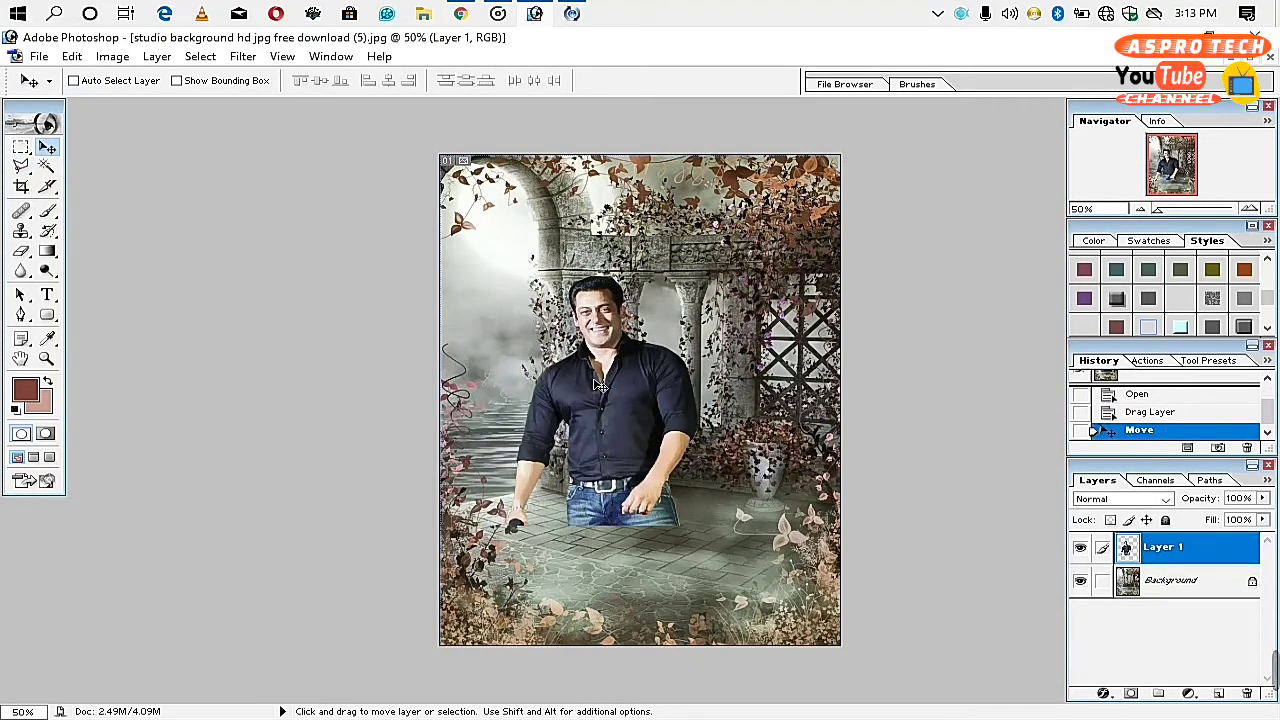
key(ctrl+t)
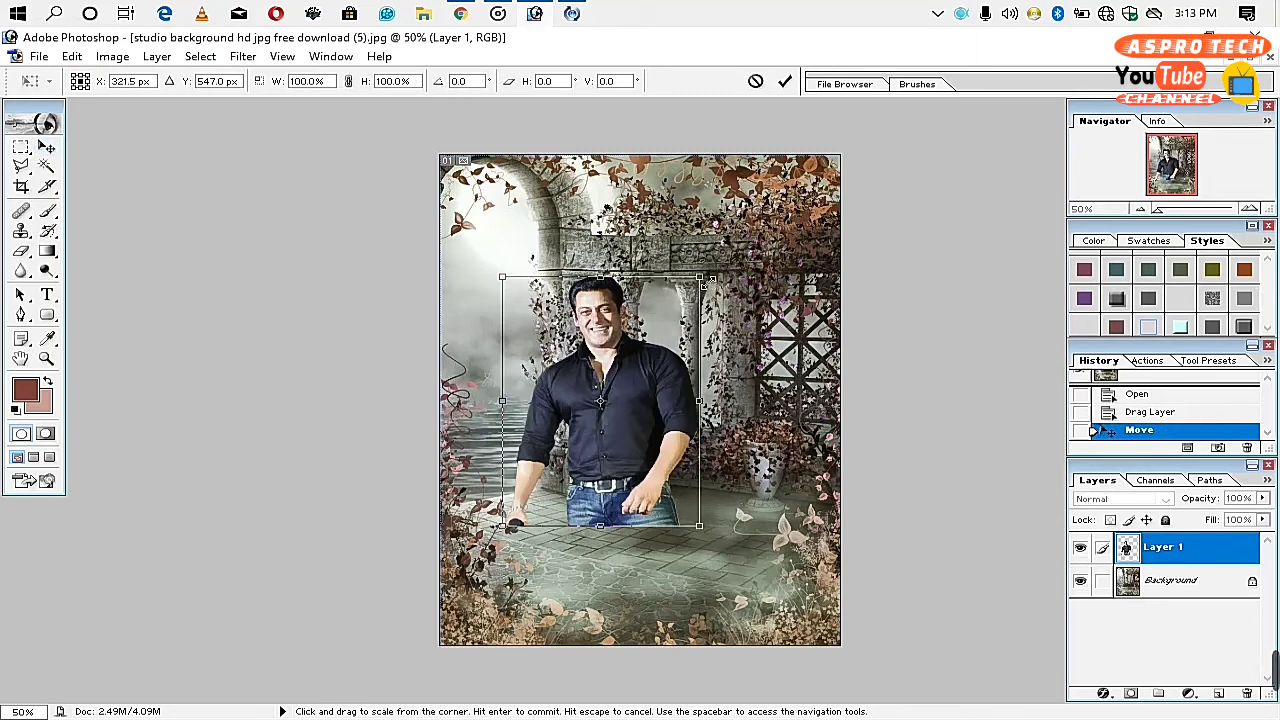
drag(699, 277, 825, 117)
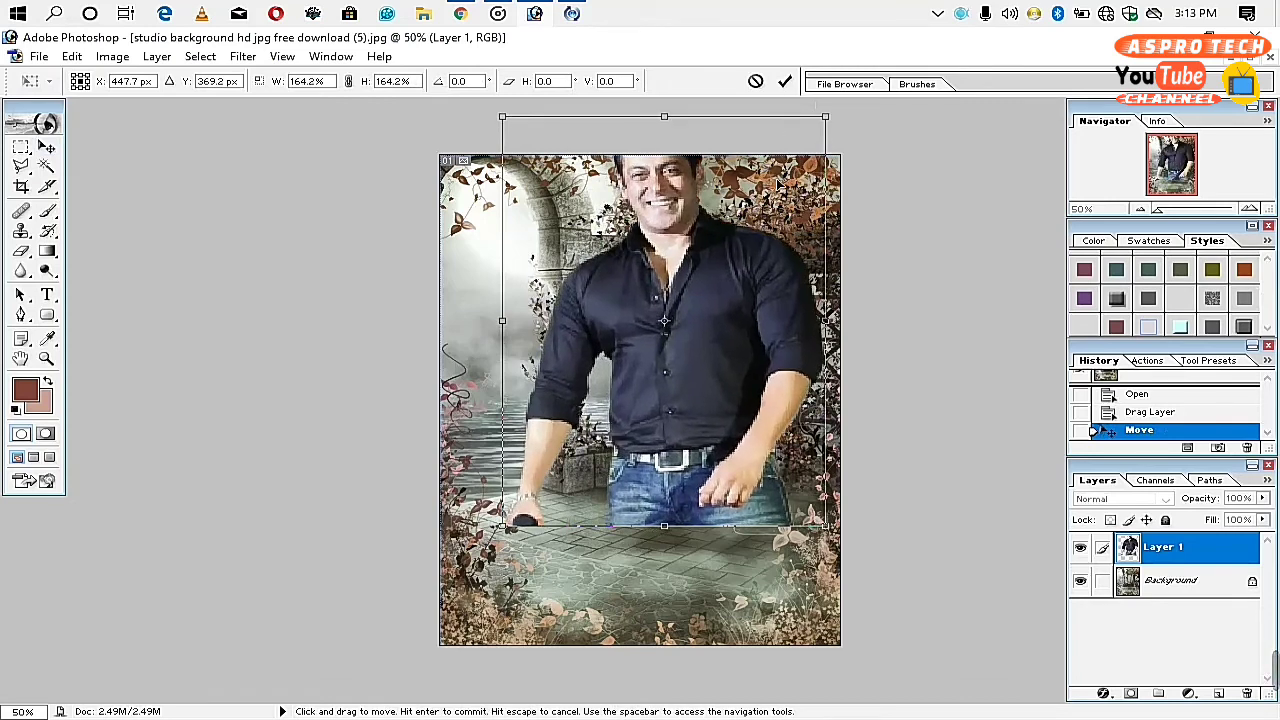
key(Return)
drag(702, 352, 660, 428)
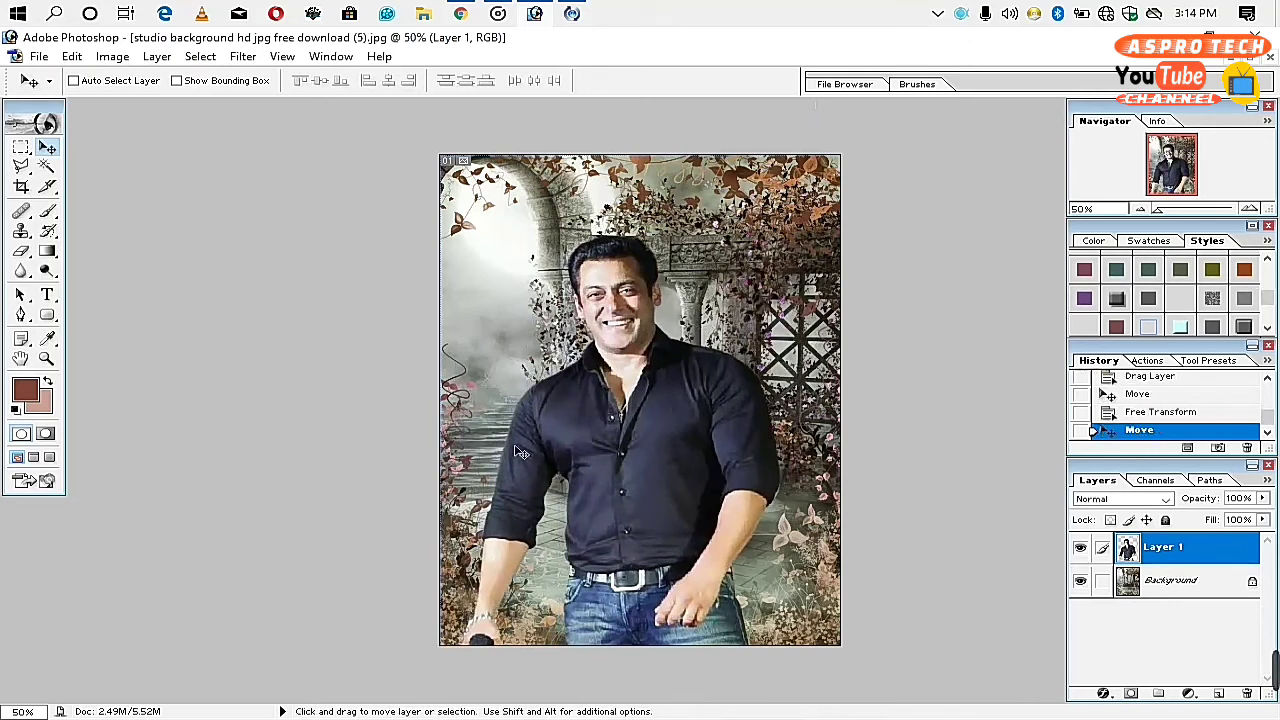
- Save the composite to the Desktop as a JPEG named "salman khan" with maximum quality 12 and Baseline ("Standard") format
click(40, 57)
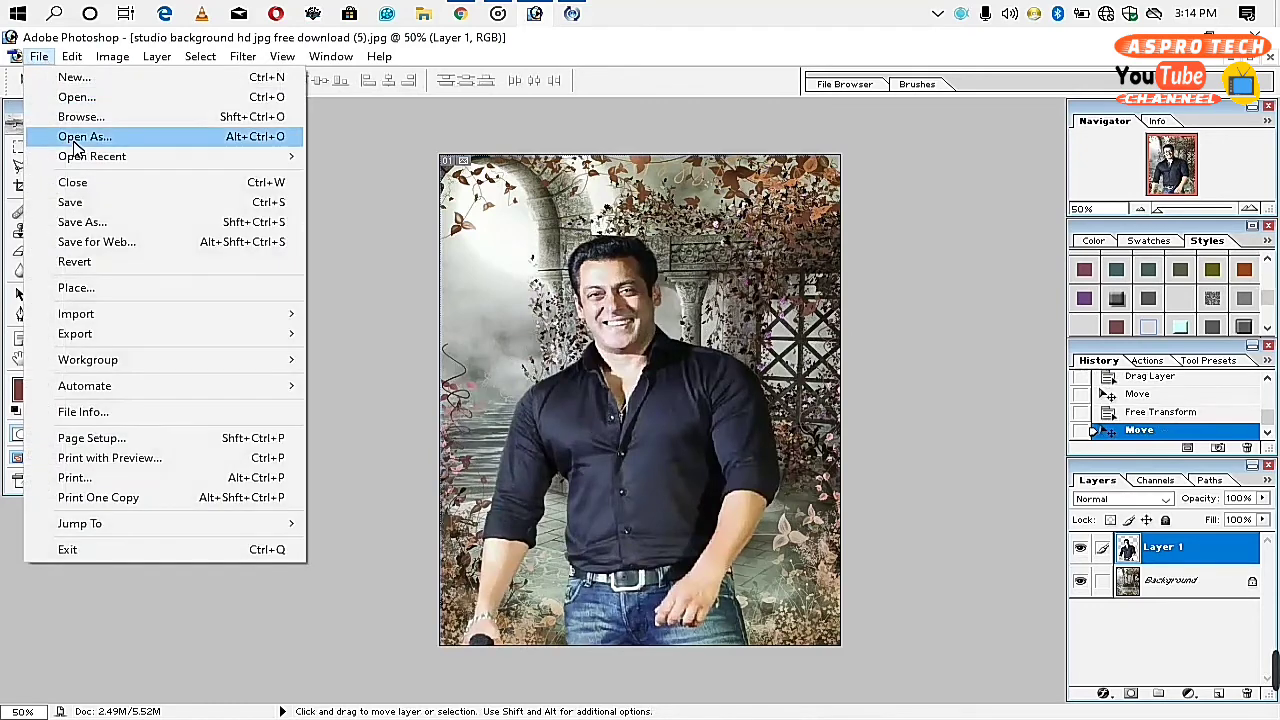
click(87, 224)
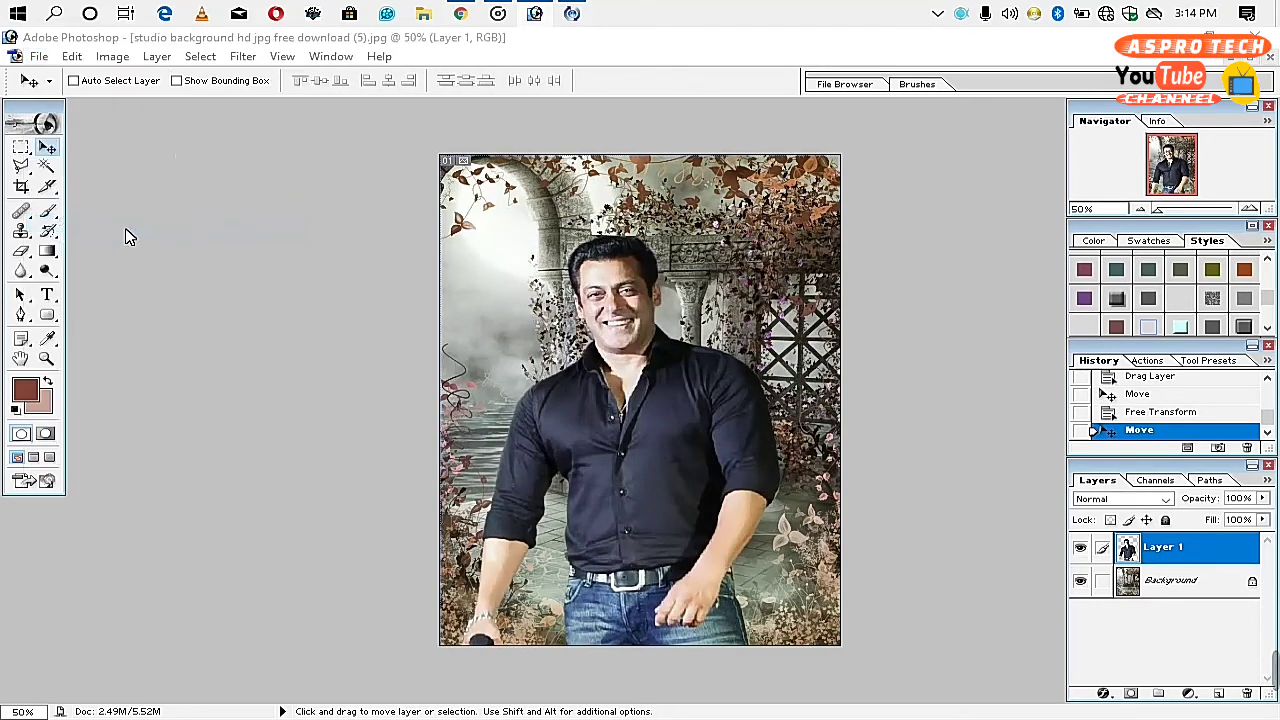
click(546, 279)
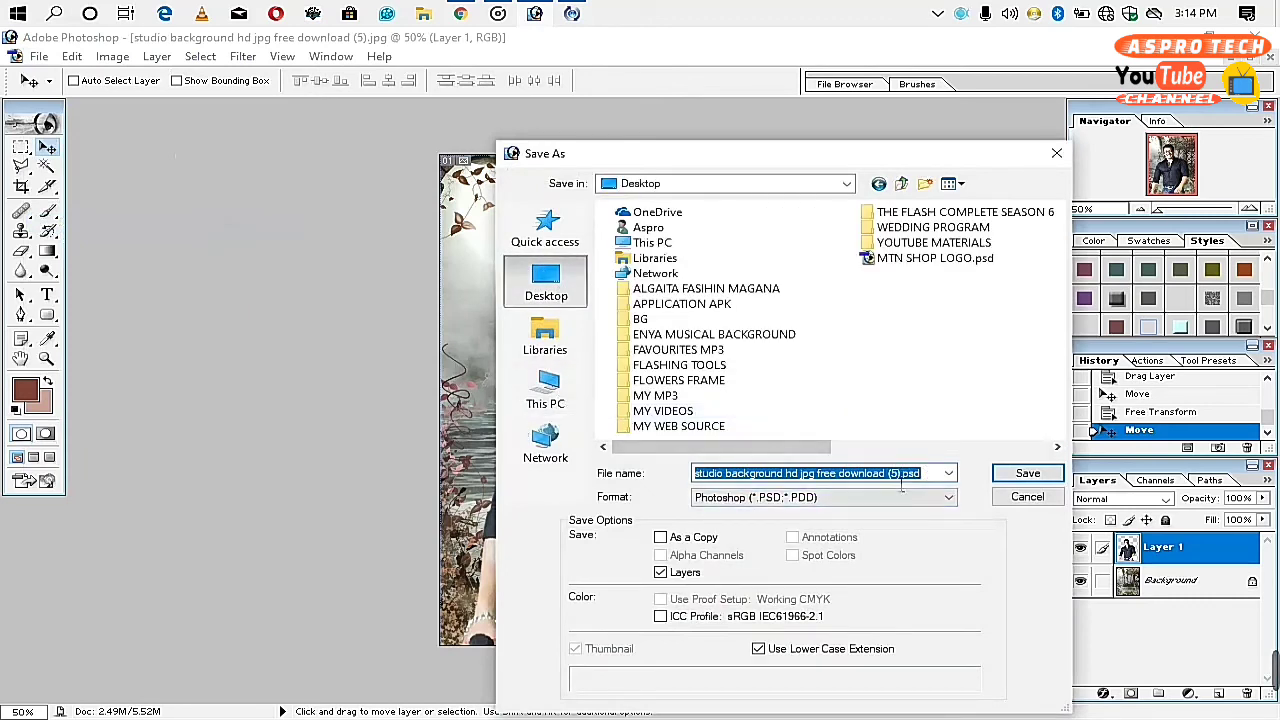
text(salman khan)
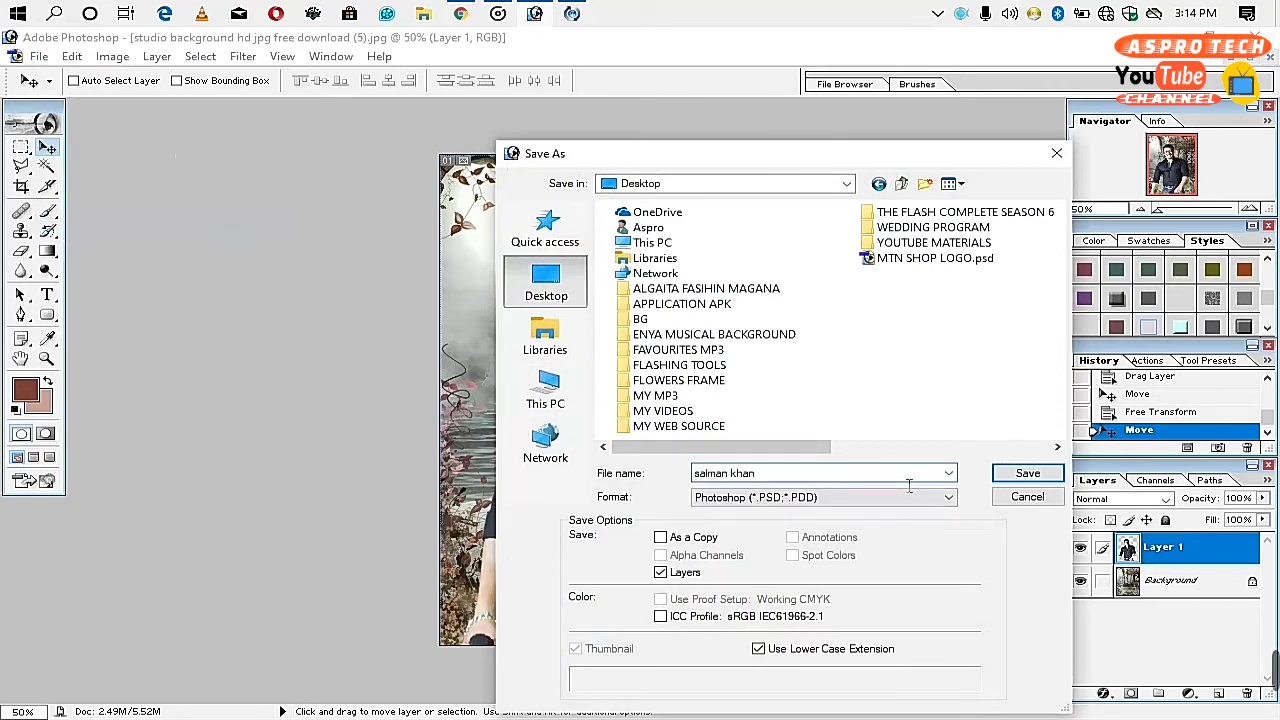
click(948, 497)
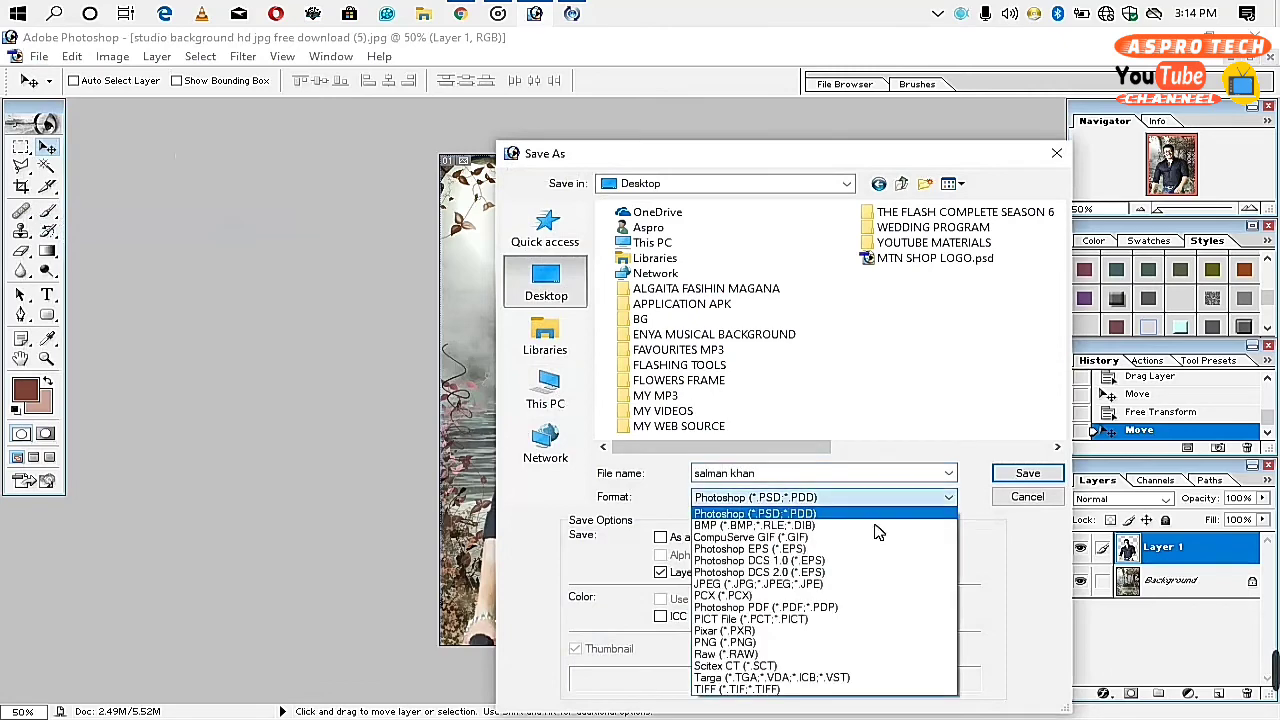
click(750, 586)
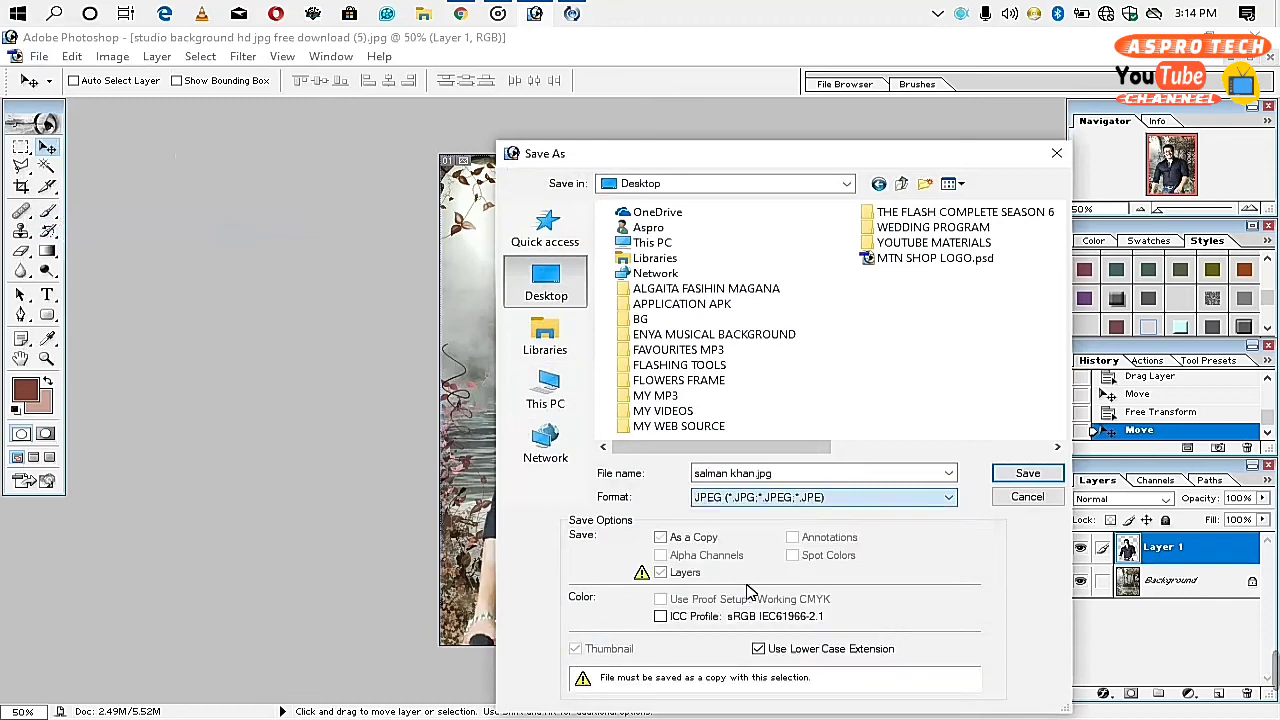
click(1020, 476)
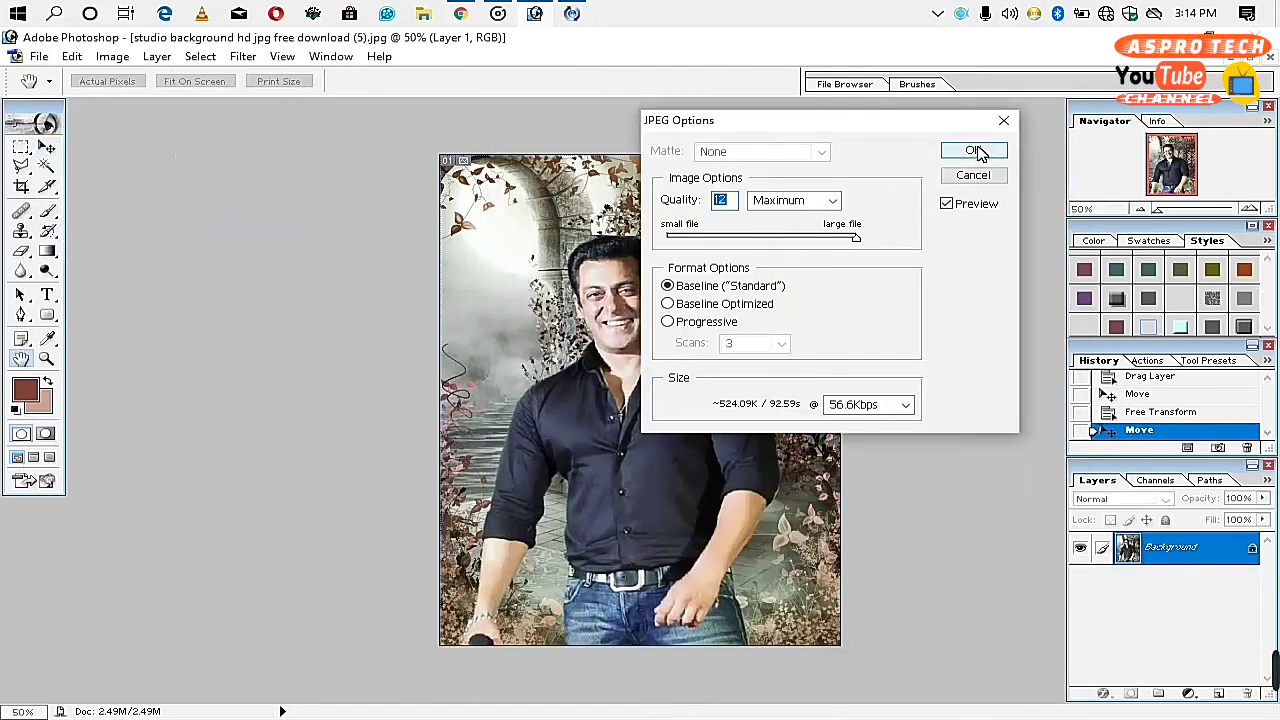
click(973, 151)
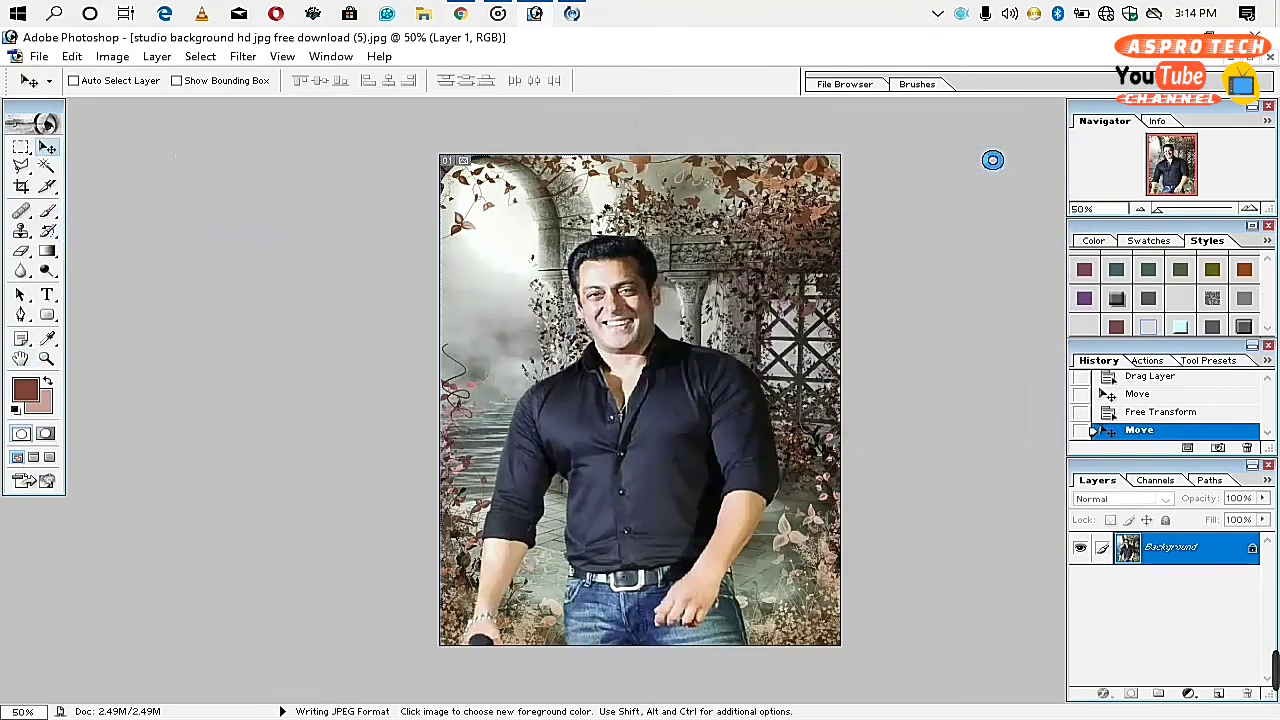
- Minimize the image editor to reach the desktop and close the Apple Software Update window
click(1165, 35)
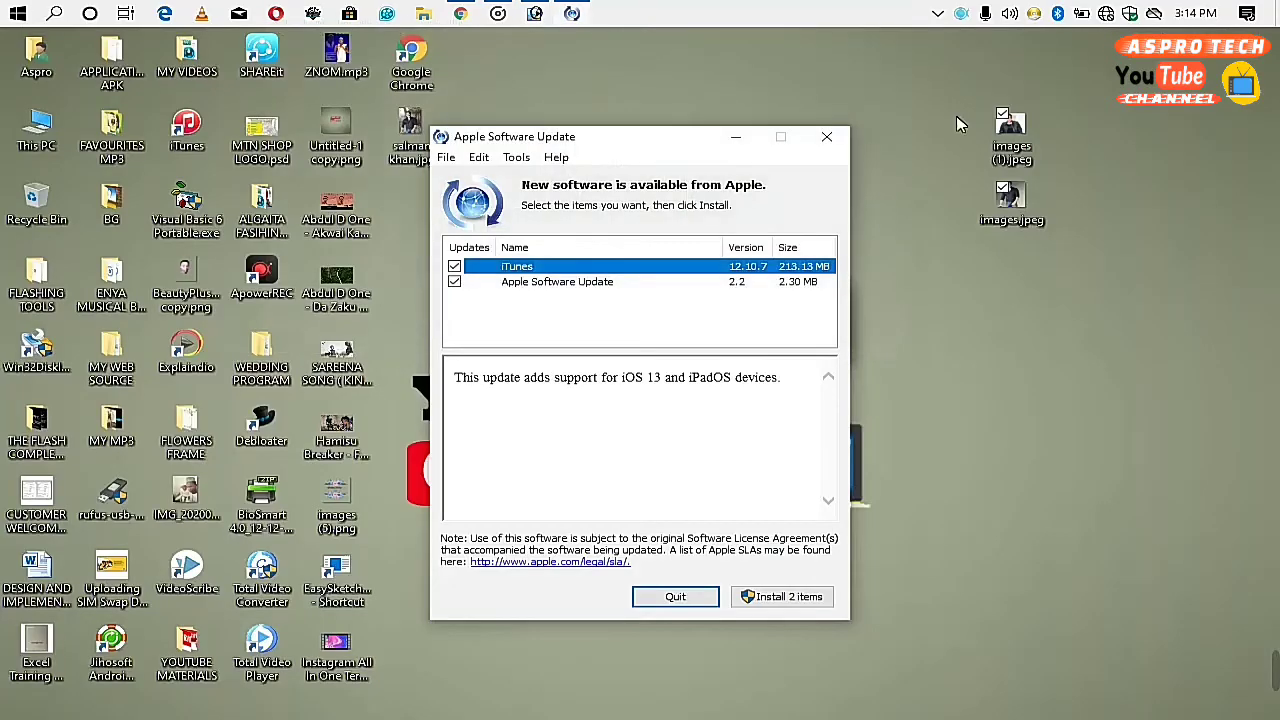
click(824, 142)
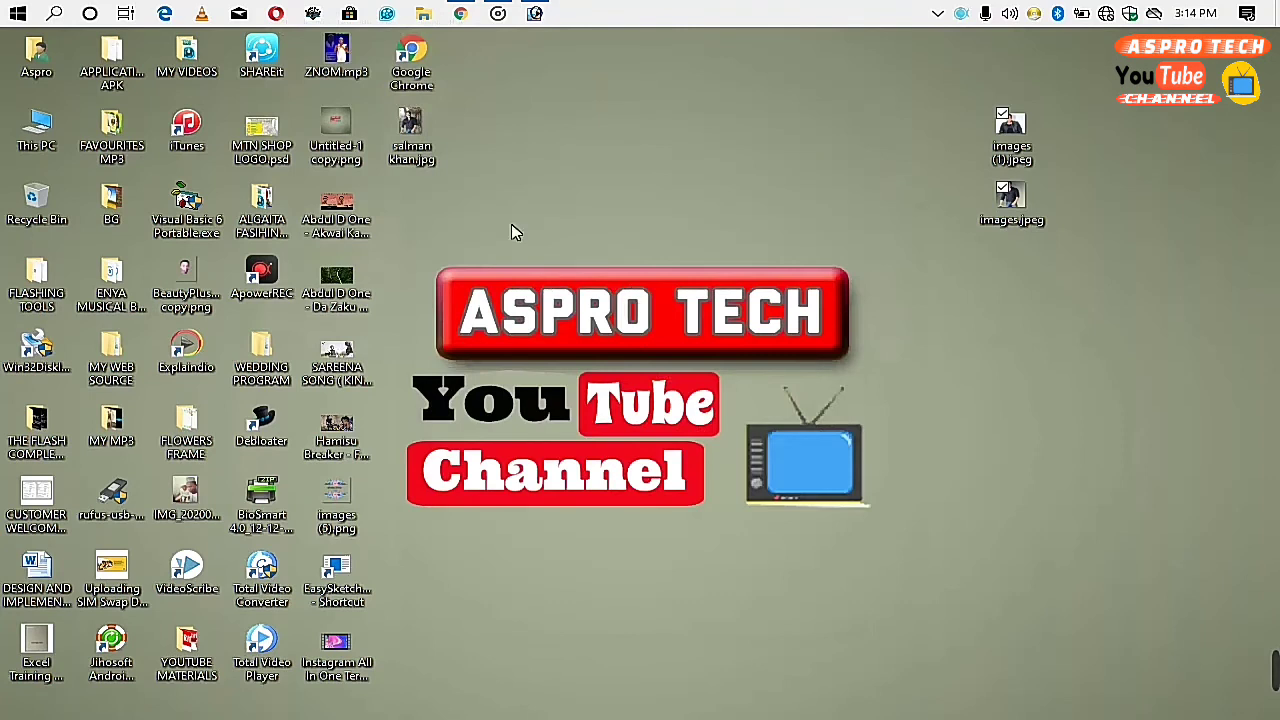
- Open "salman khan.jpg" from the desktop in Photos to examine the finished composite
click(418, 138)
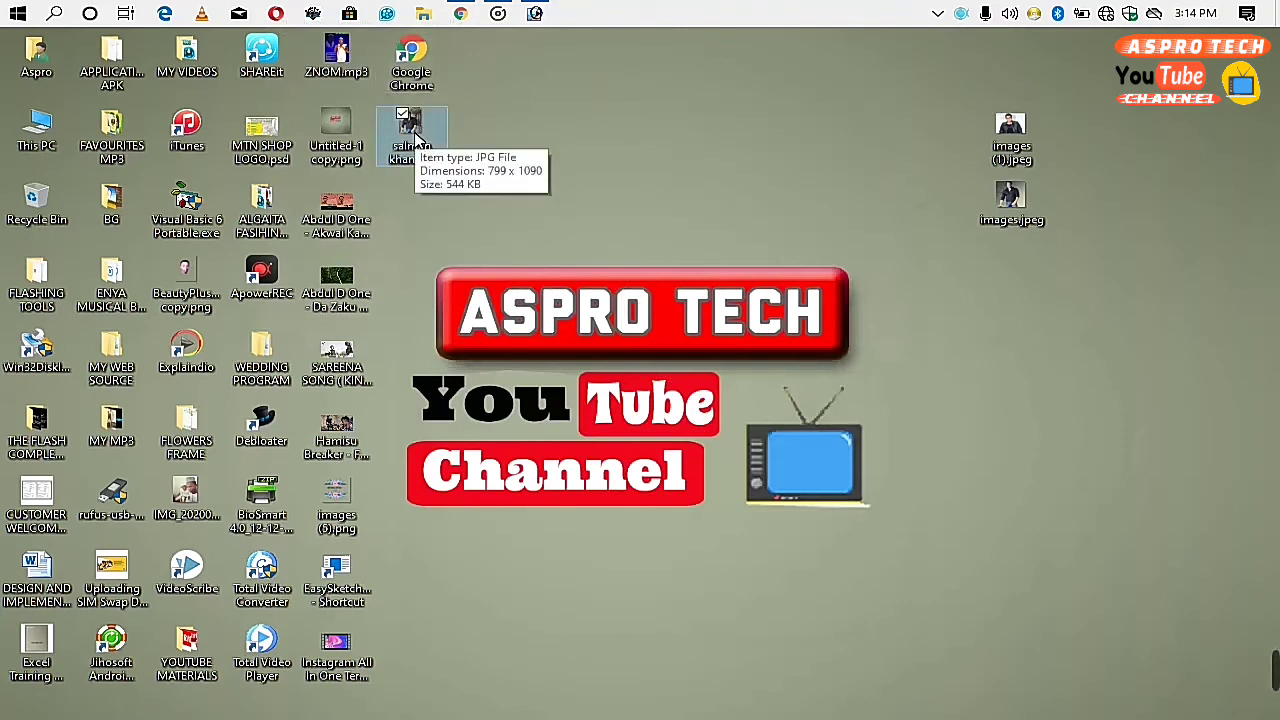
double_click(413, 127)
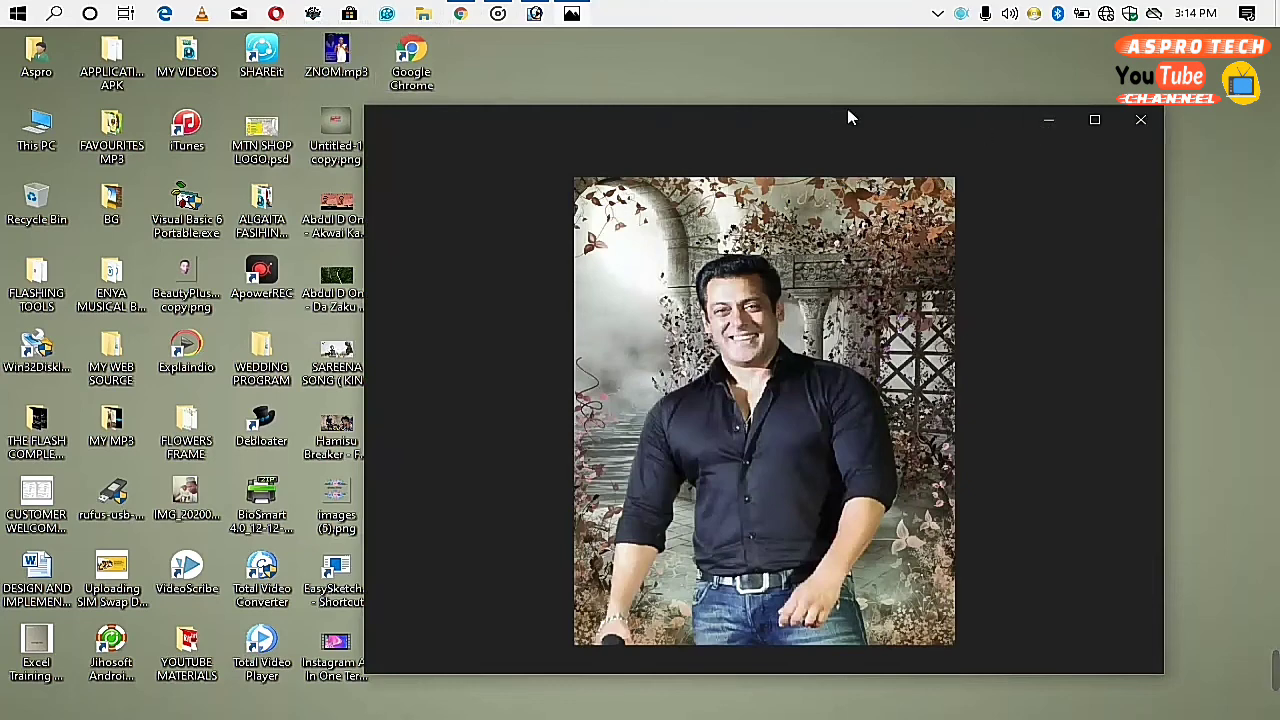
mouse_move(1064, 474)
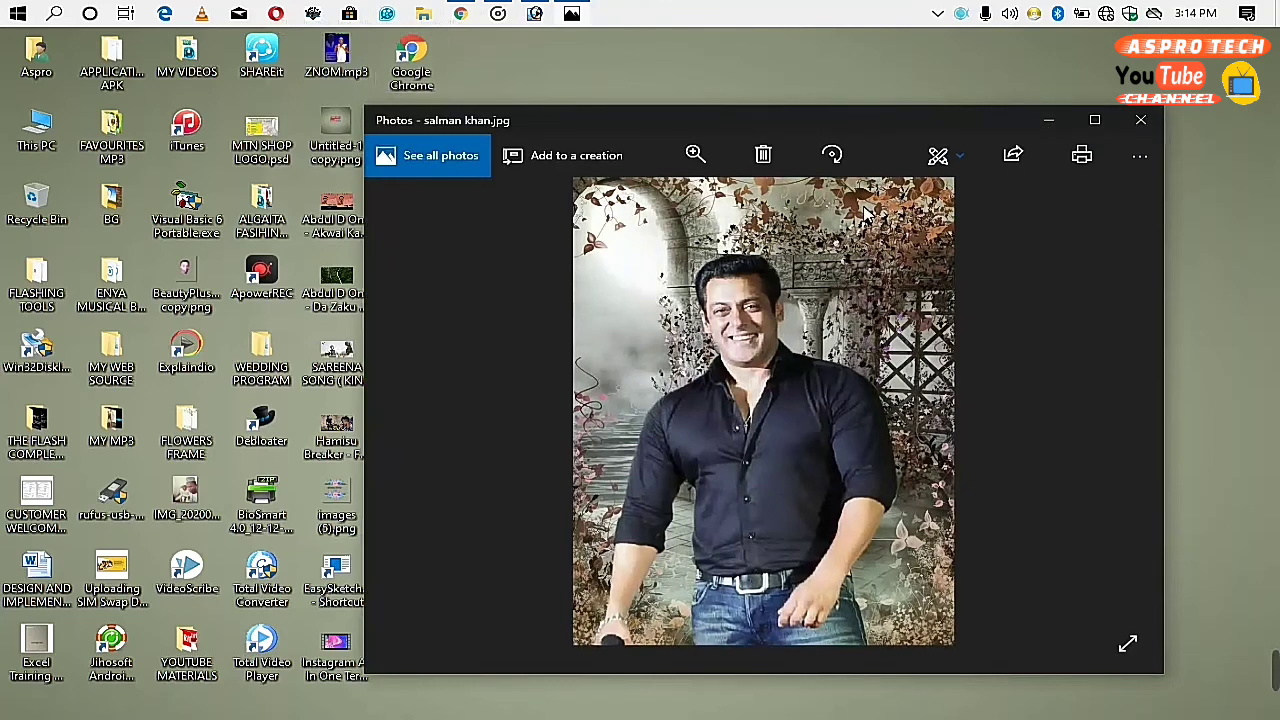
drag(804, 114, 577, 119)
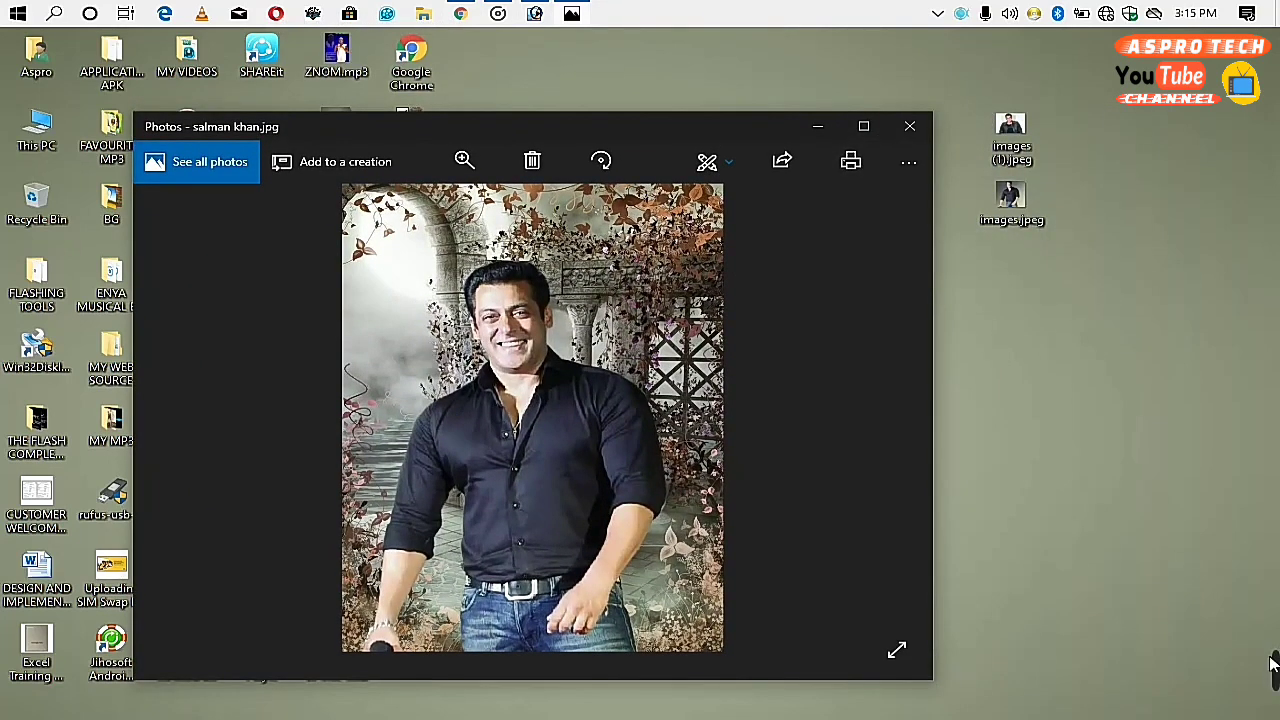
mouse_move(1272, 665)
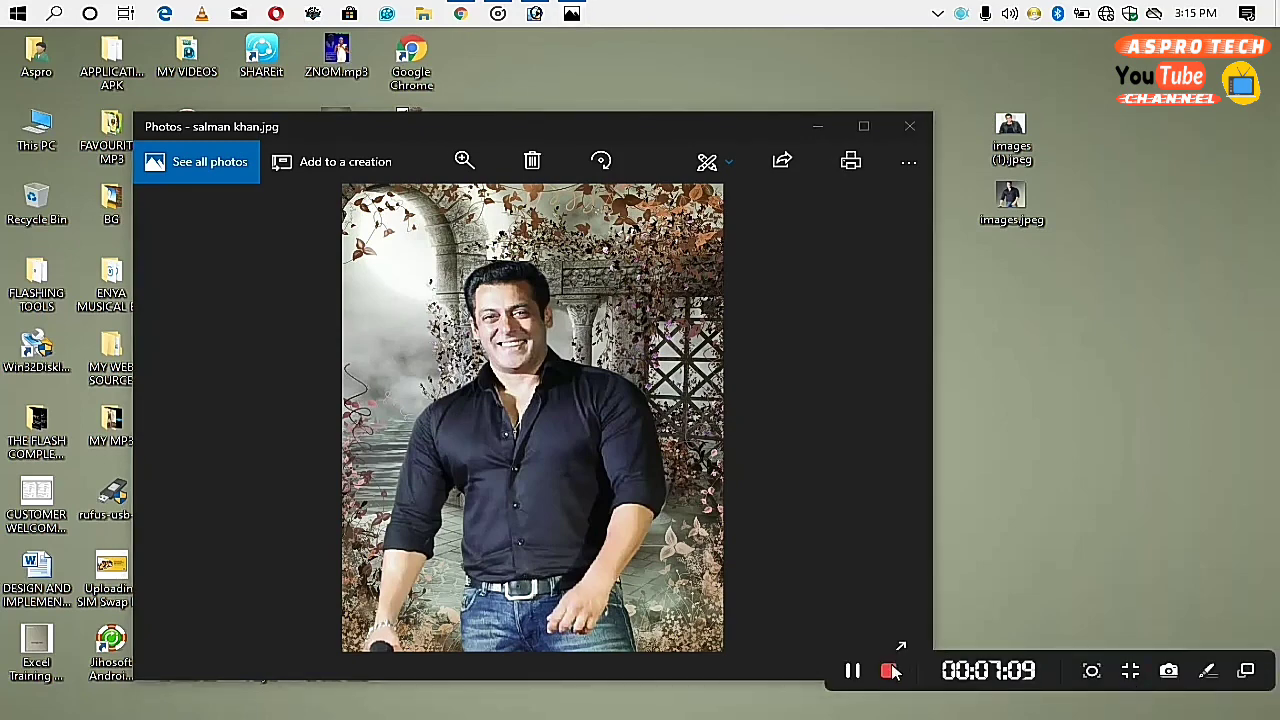
click(889, 673)
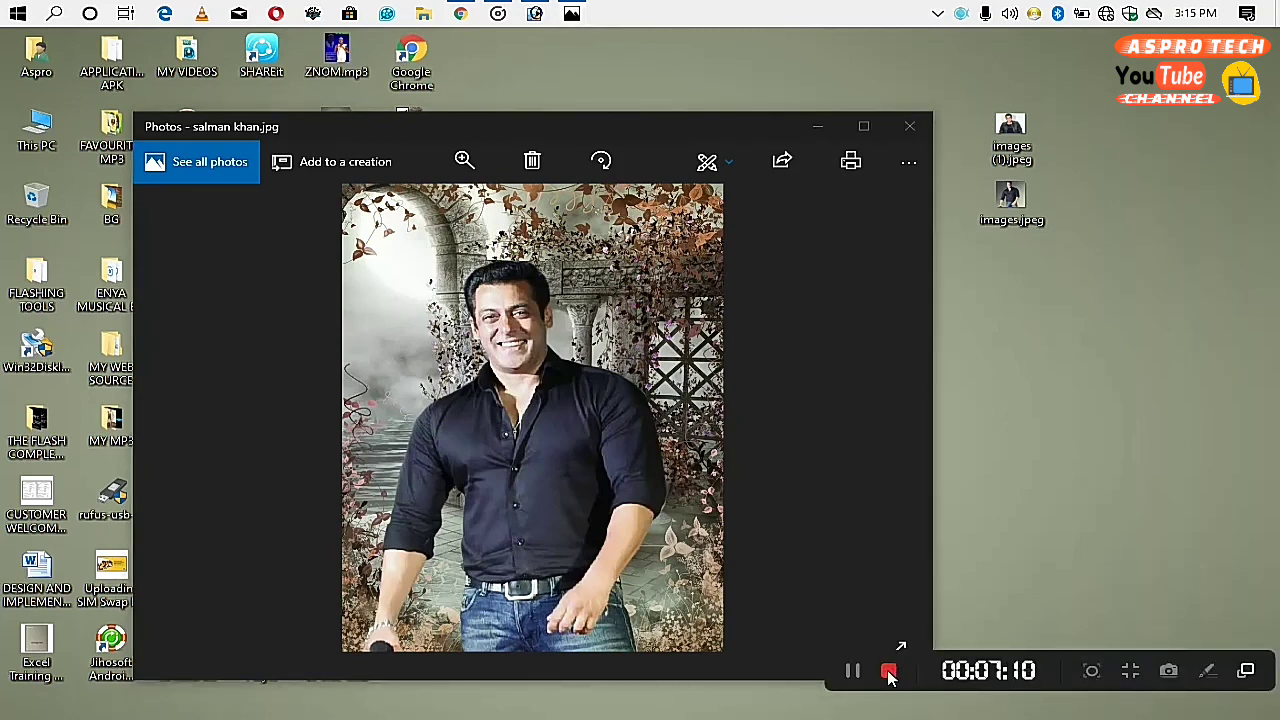